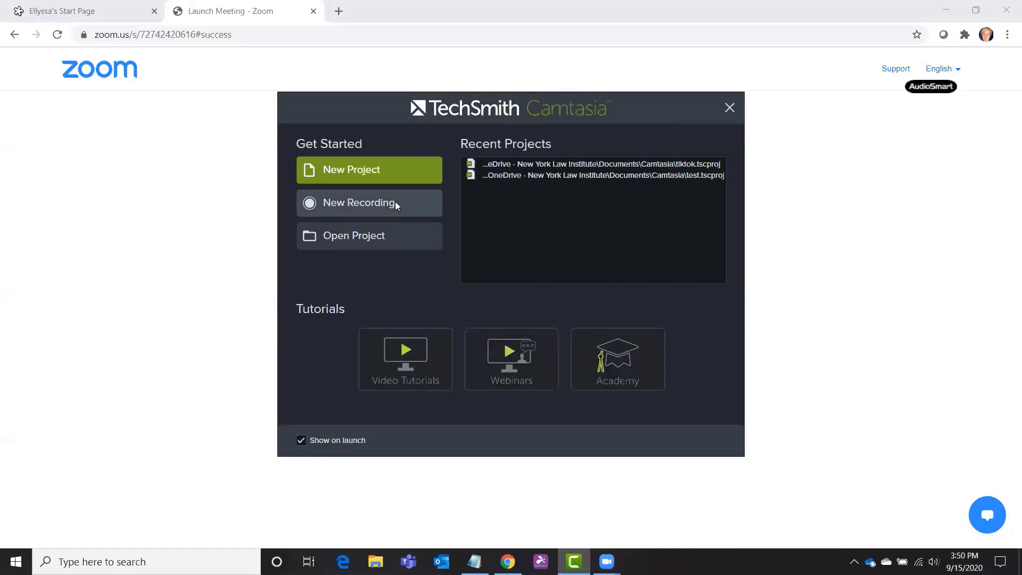
# Step: Start a new recording and frame the Zoom launch page with a custom 1920×930 capture area
pyautogui.click(395, 203)
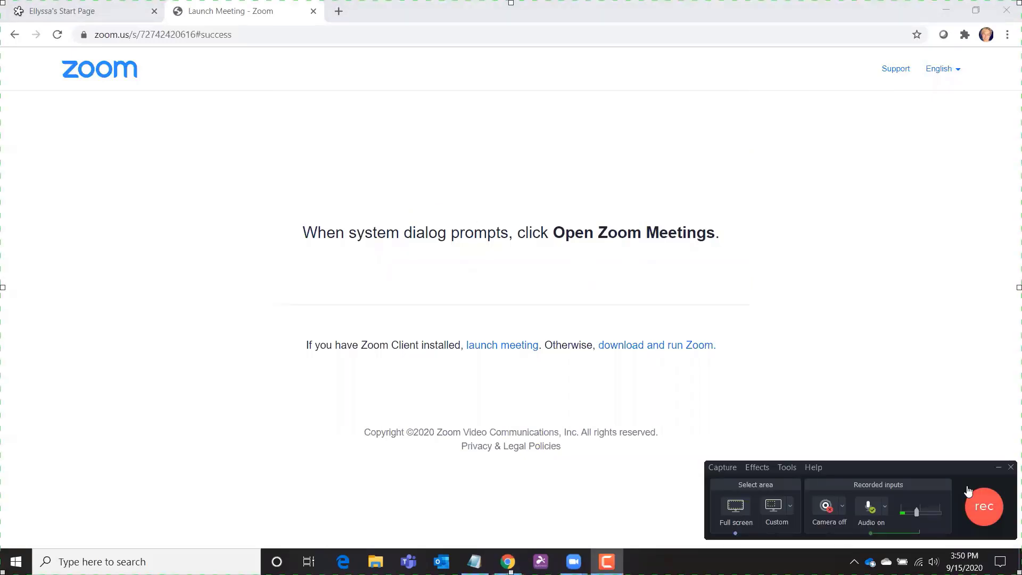
pyautogui.moveTo(936, 468); pyautogui.dragTo(898, 369)
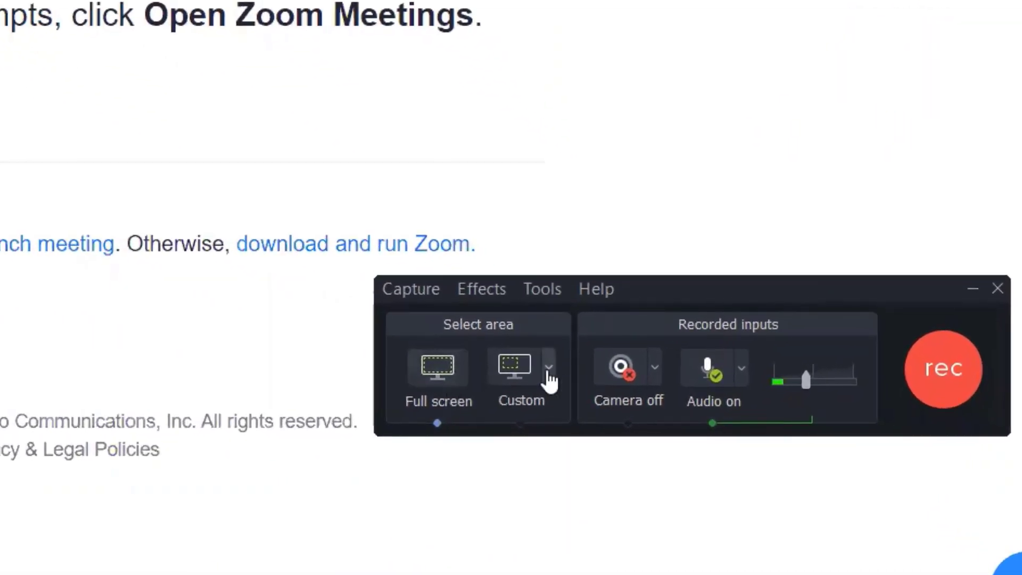
pyautogui.click(549, 367)
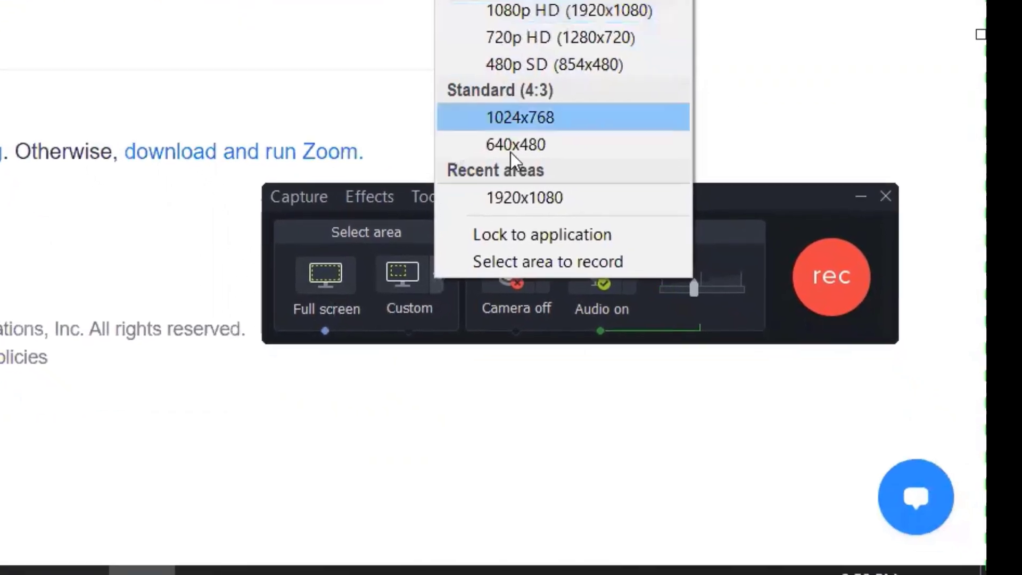
pyautogui.click(548, 261)
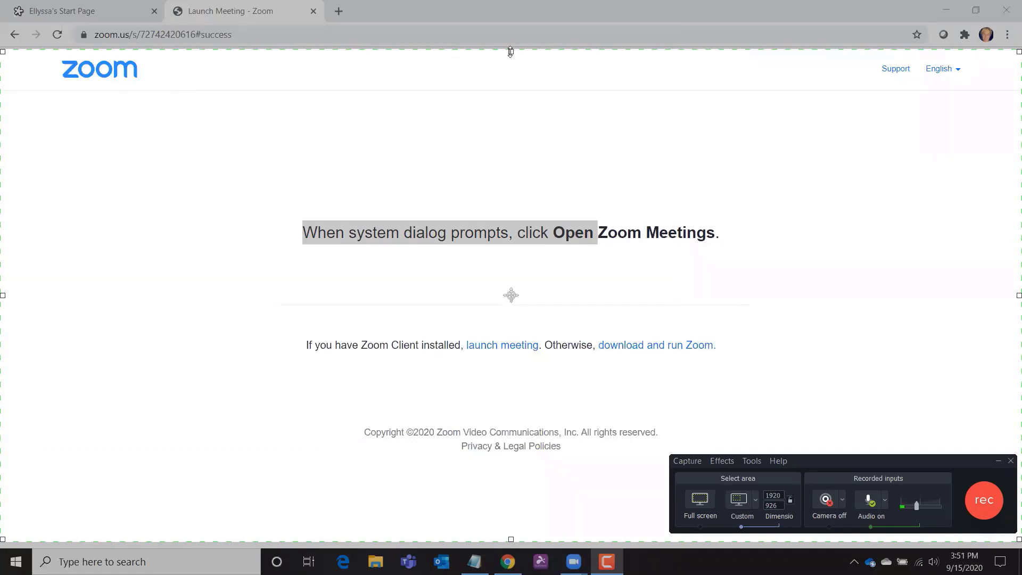
pyautogui.moveTo(510, 52); pyautogui.dragTo(511, 27)
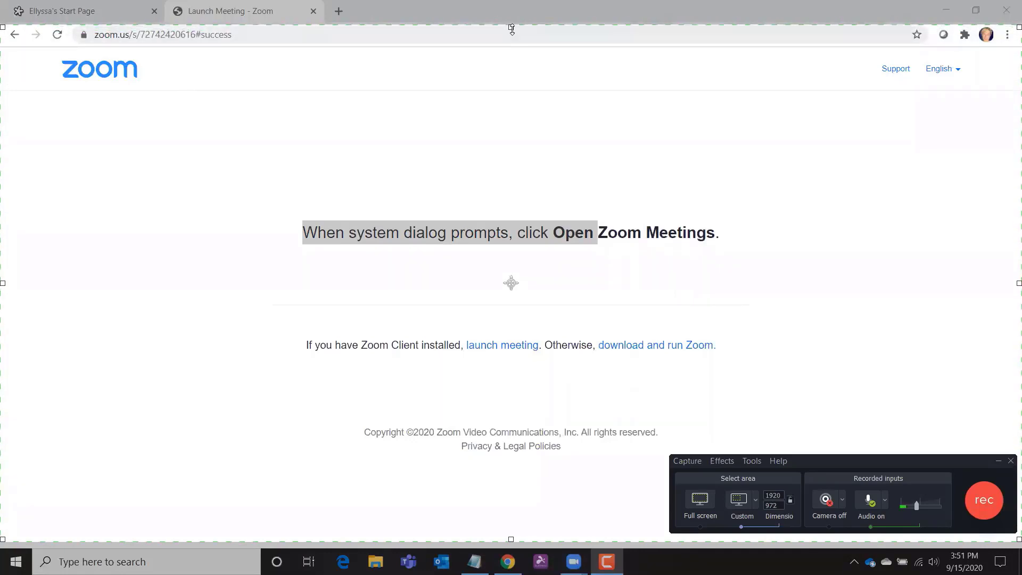
pyautogui.moveTo(511, 28); pyautogui.dragTo(513, 51)
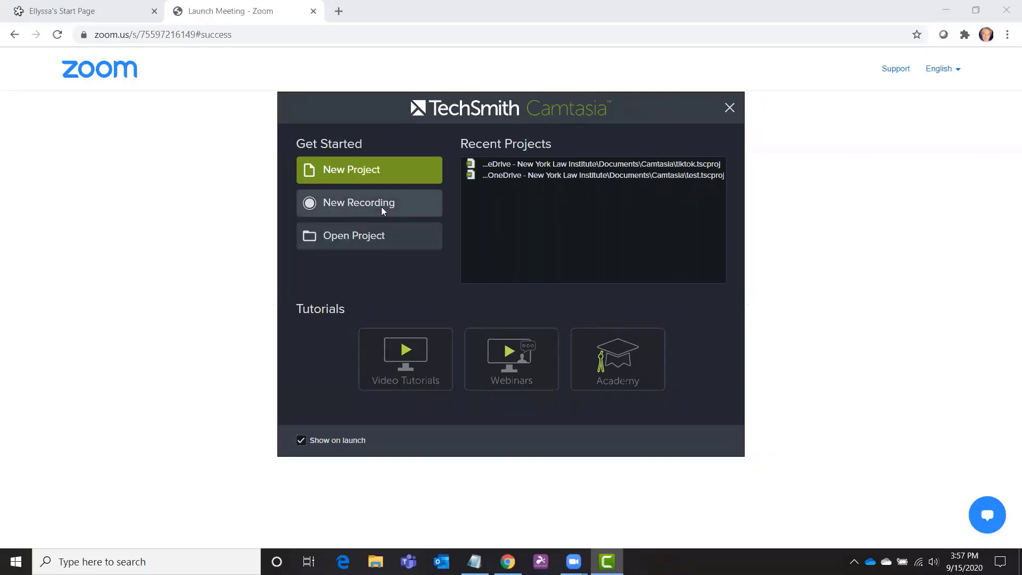
# Step: Create a new blank project, then open and close the Recorder to return to the empty editor
pyautogui.click(394, 171)
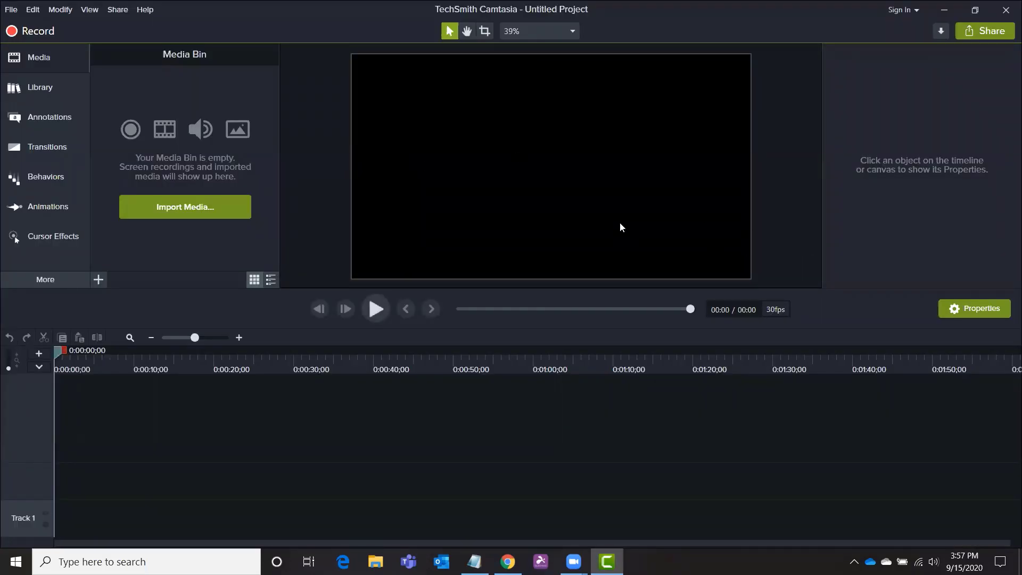
pyautogui.click(37, 32)
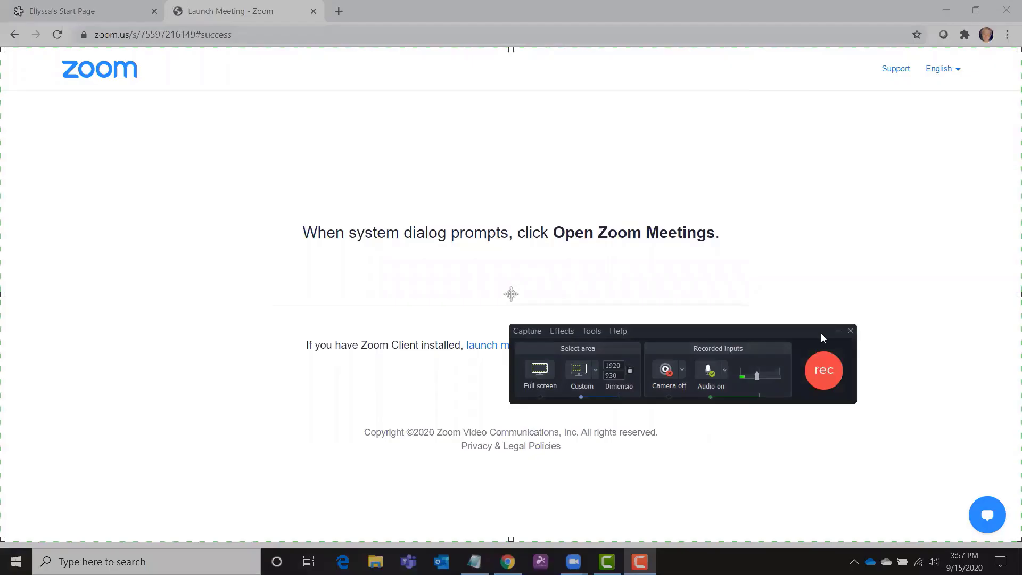
pyautogui.click(851, 332)
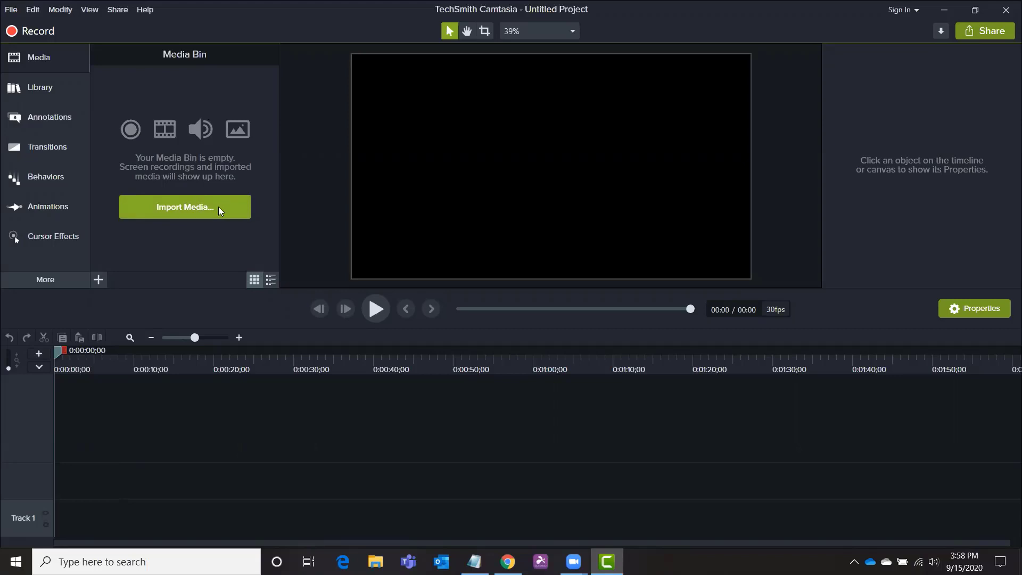
# Step: Import zoom_0.mp4 from the Zoom folder in Documents and place it on Track 1
pyautogui.click(175, 206)
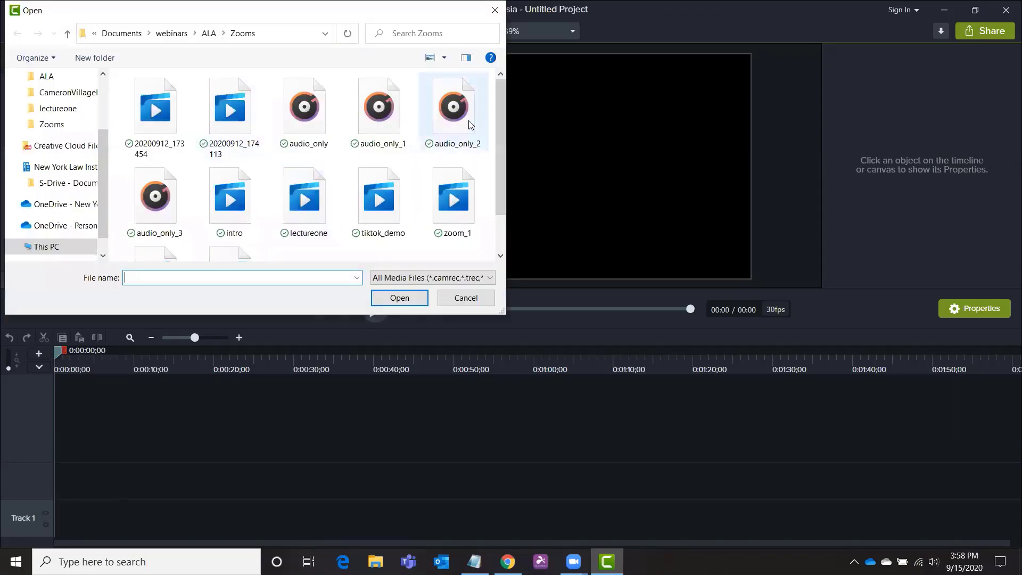
pyautogui.scroll(2, 63, 133)
pyautogui.click(66, 135)
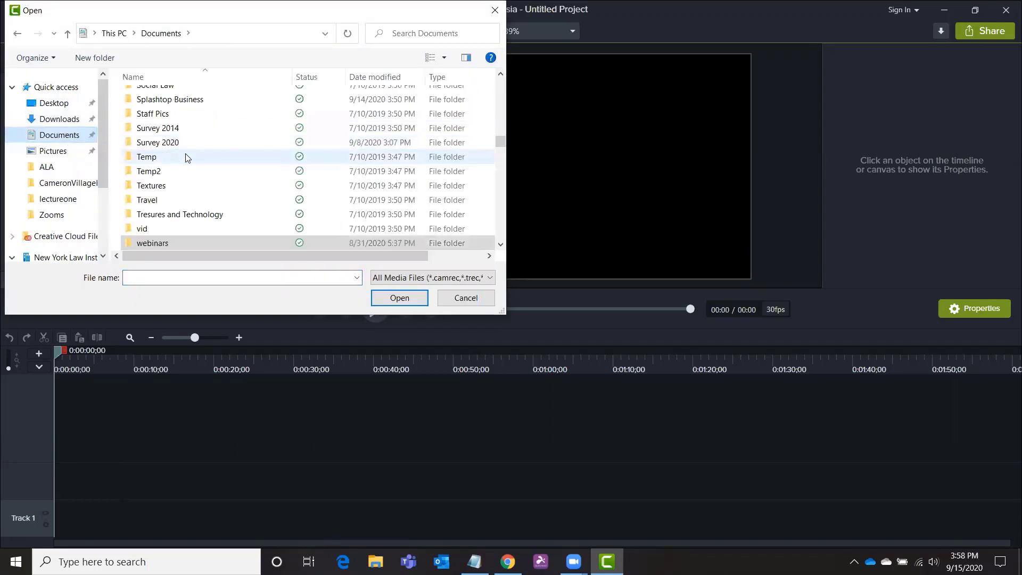
pyautogui.click(170, 115)
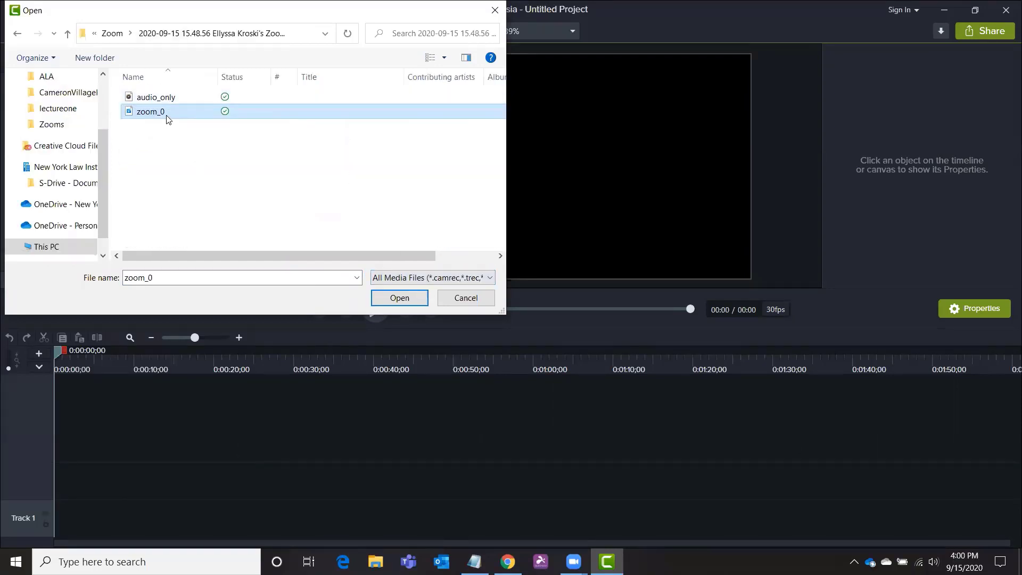
pyautogui.click(399, 298)
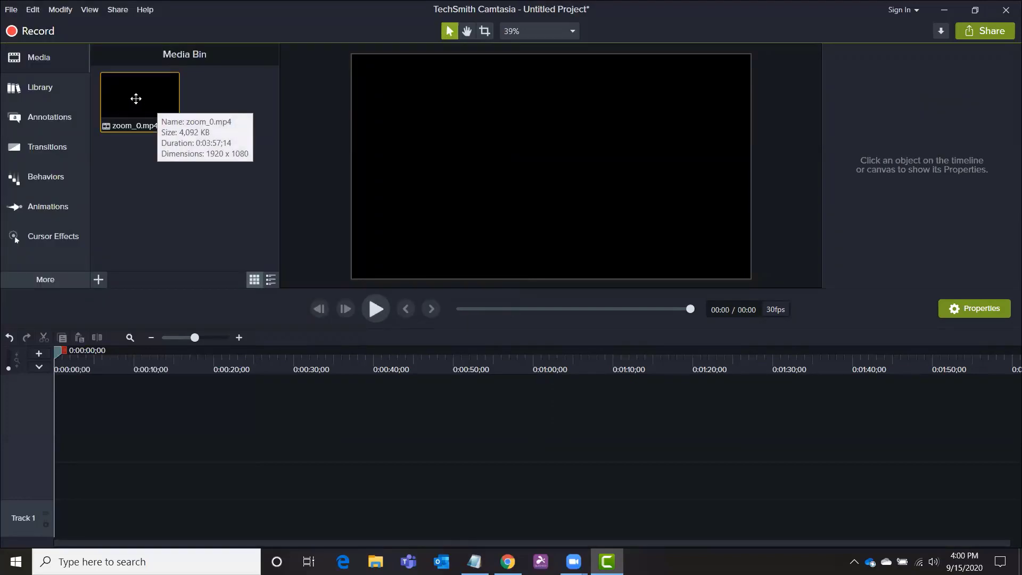
pyautogui.moveTo(135, 99); pyautogui.dragTo(58, 519)
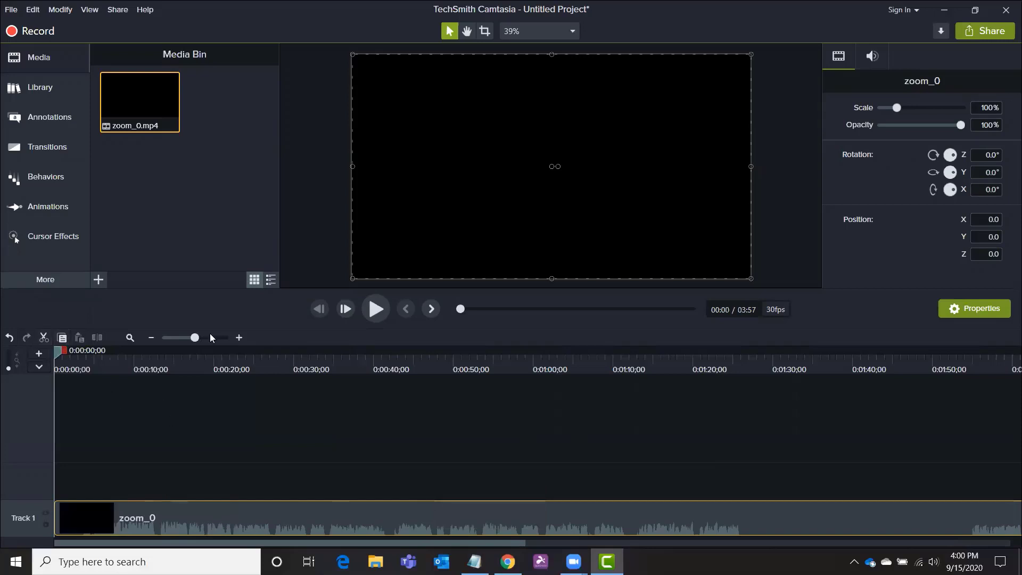
pyautogui.click(240, 337)
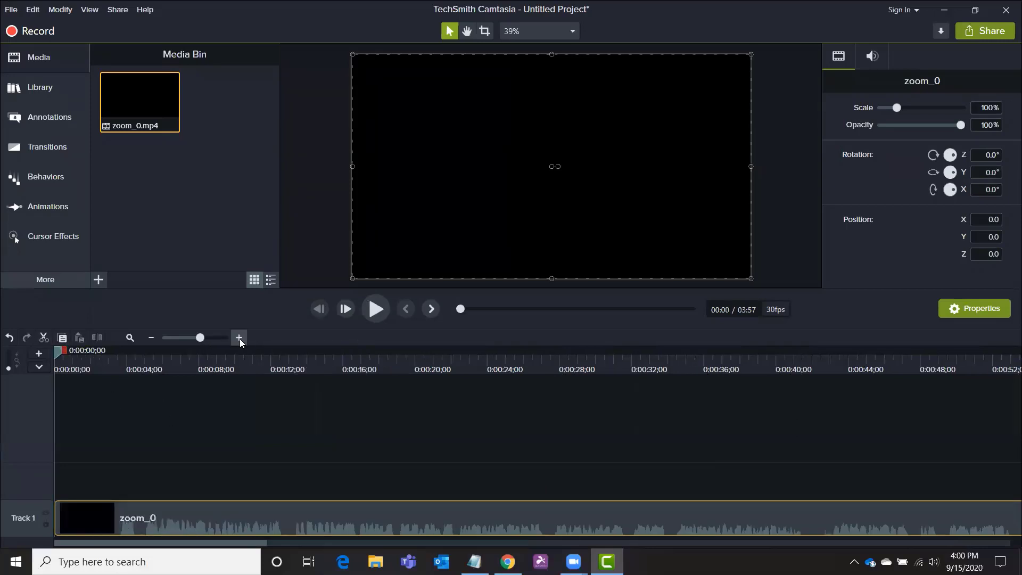
# Step: Zoom the timeline to one-second marks and play back the zoom_0 clip's opening seconds
pyautogui.click(240, 338)
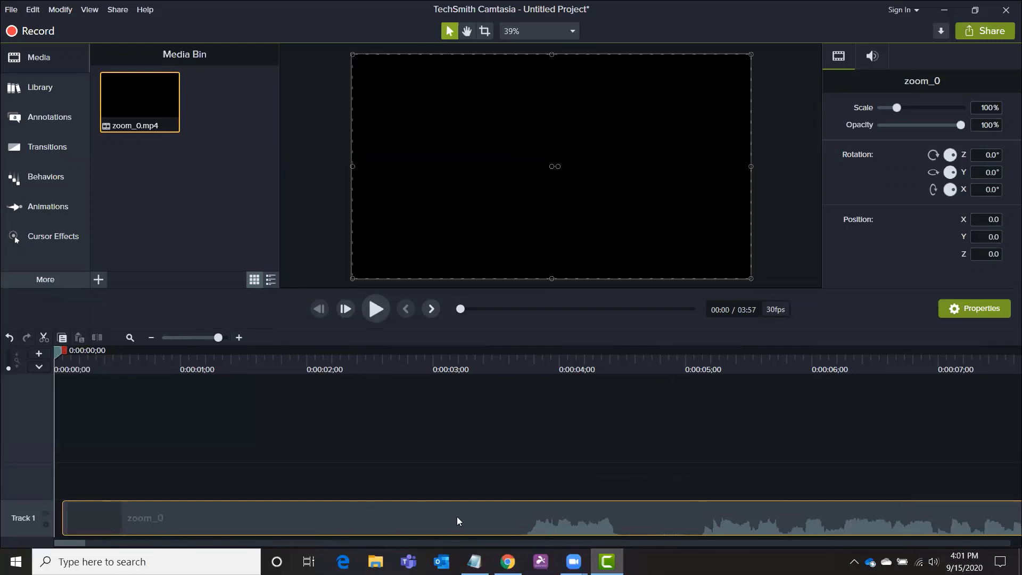
pyautogui.moveTo(443, 505); pyautogui.dragTo(445, 506)
pyautogui.click(416, 358)
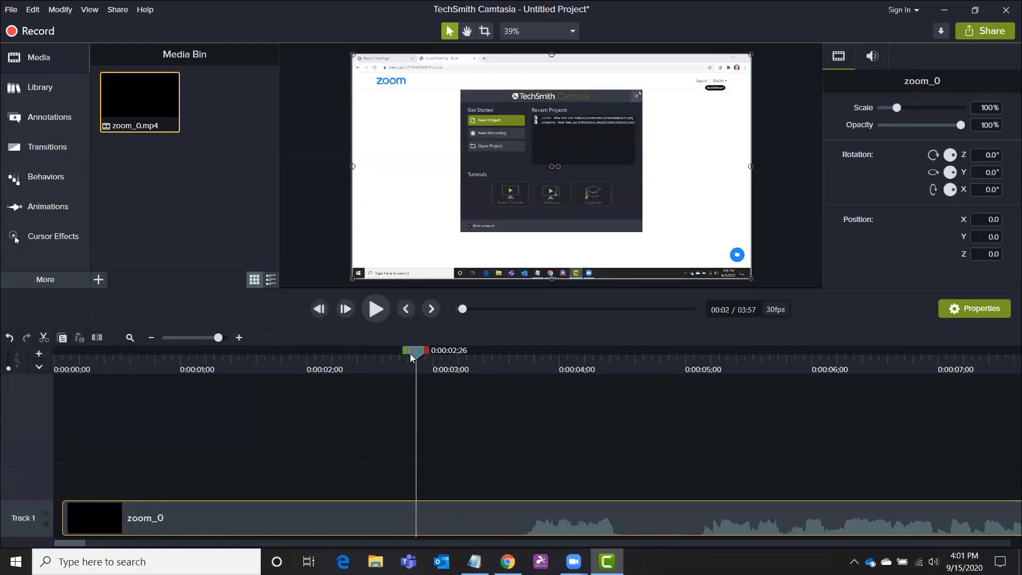
pyautogui.moveTo(411, 357); pyautogui.dragTo(67, 352)
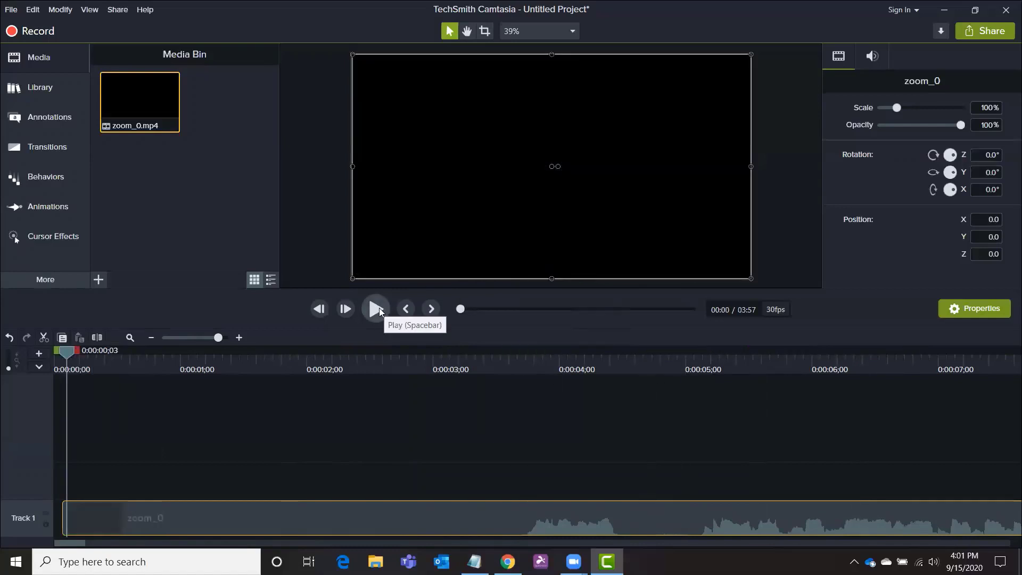
pyautogui.click(379, 309)
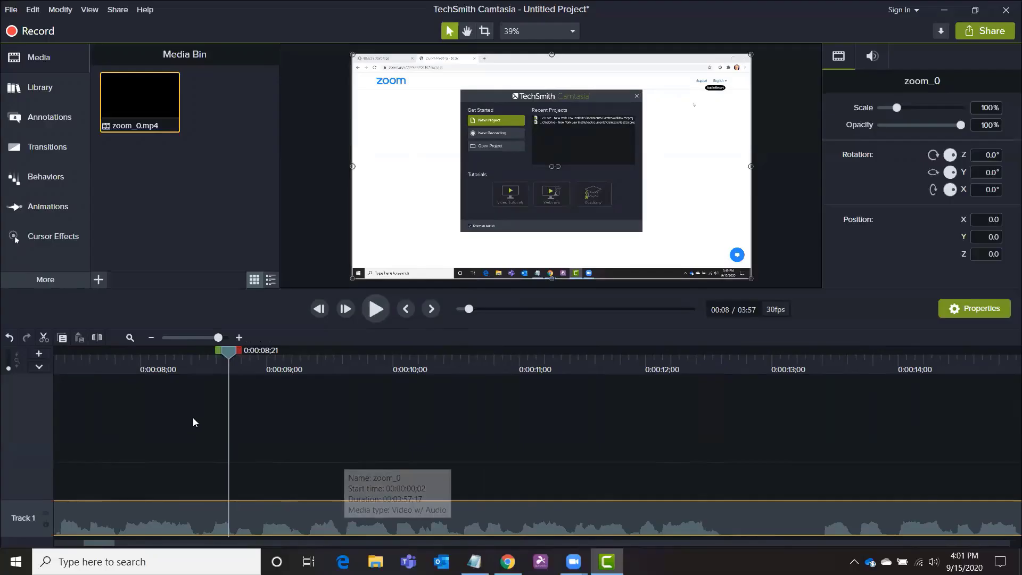
pyautogui.moveTo(225, 349); pyautogui.dragTo(10, 374)
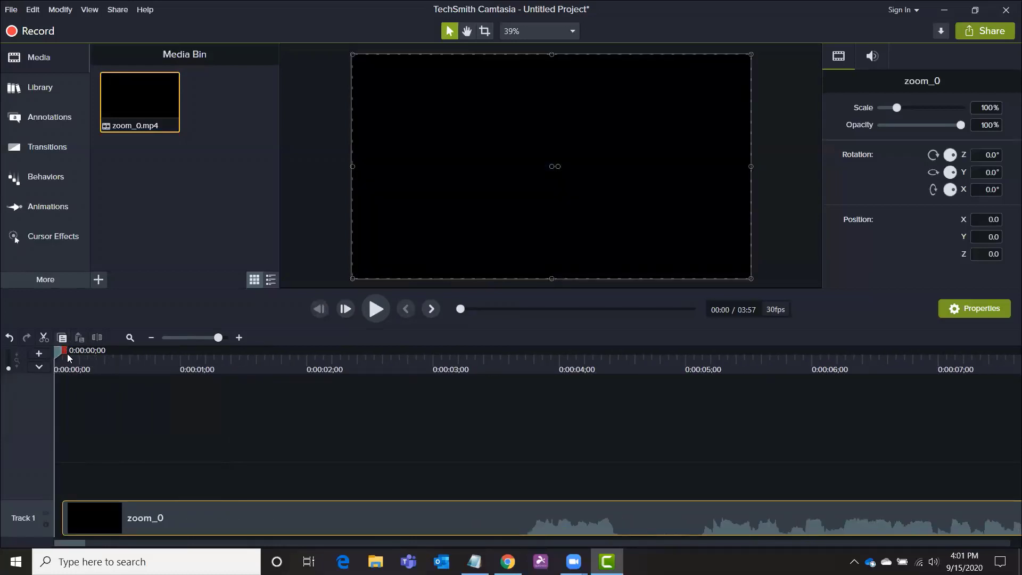
# Step: Select the black first 3 seconds of zoom_0 and cut them, leaving 3:53
pyautogui.moveTo(59, 352); pyautogui.dragTo(33, 409)
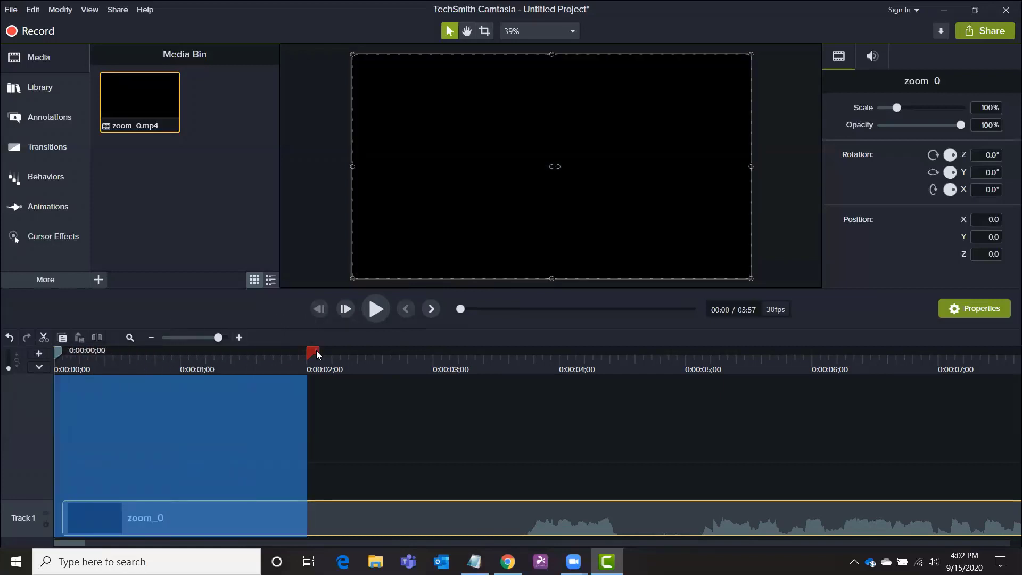
pyautogui.moveTo(316, 350); pyautogui.dragTo(529, 383)
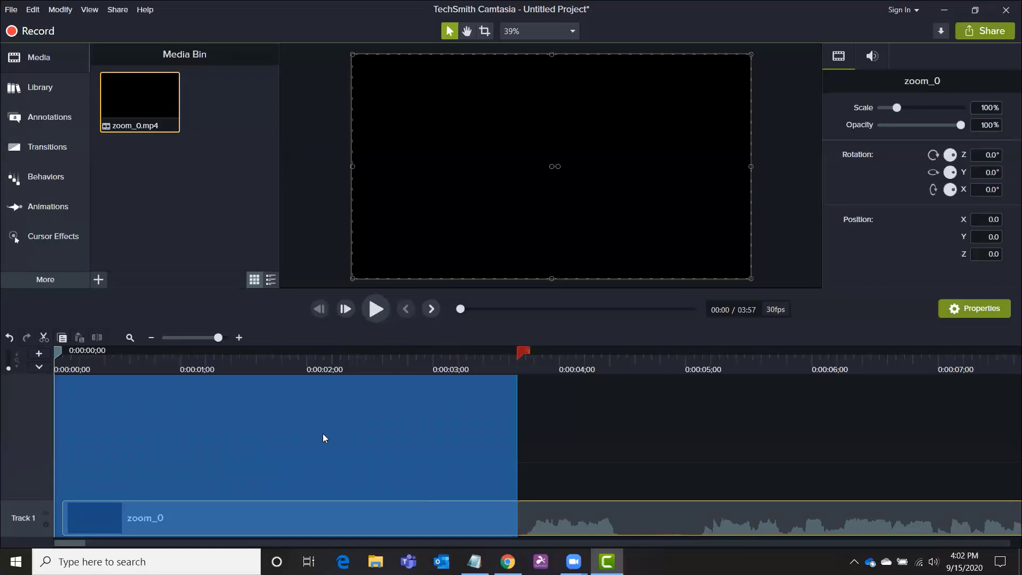
pyautogui.click(44, 338)
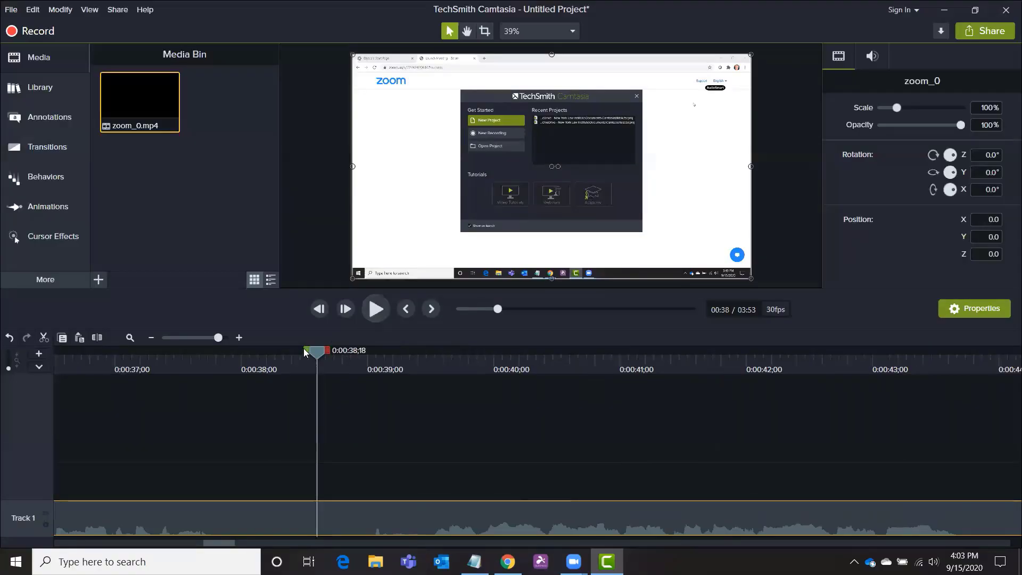
pyautogui.moveTo(302, 351); pyautogui.dragTo(436, 364)
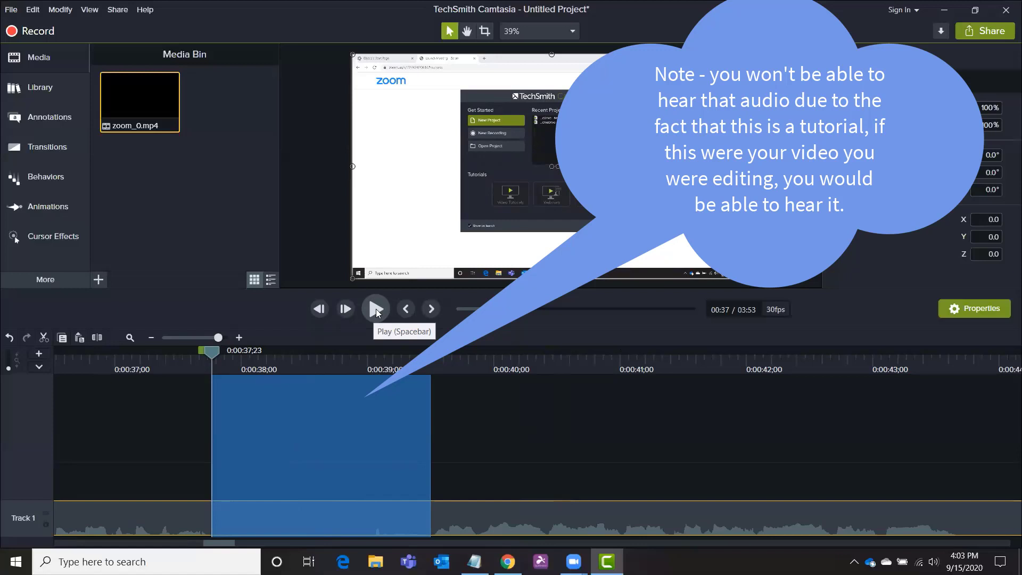
pyautogui.click(376, 310)
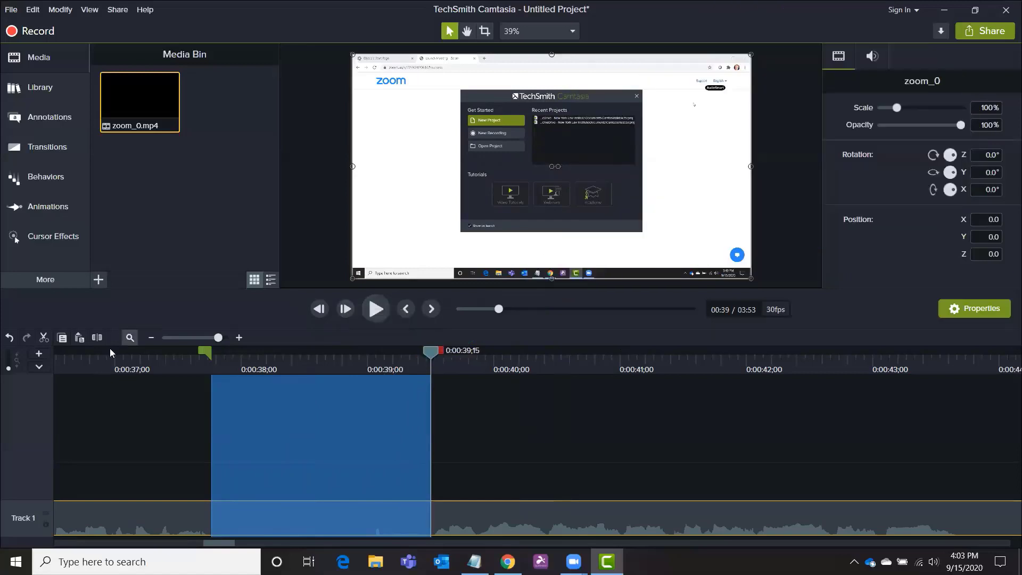
pyautogui.click(44, 339)
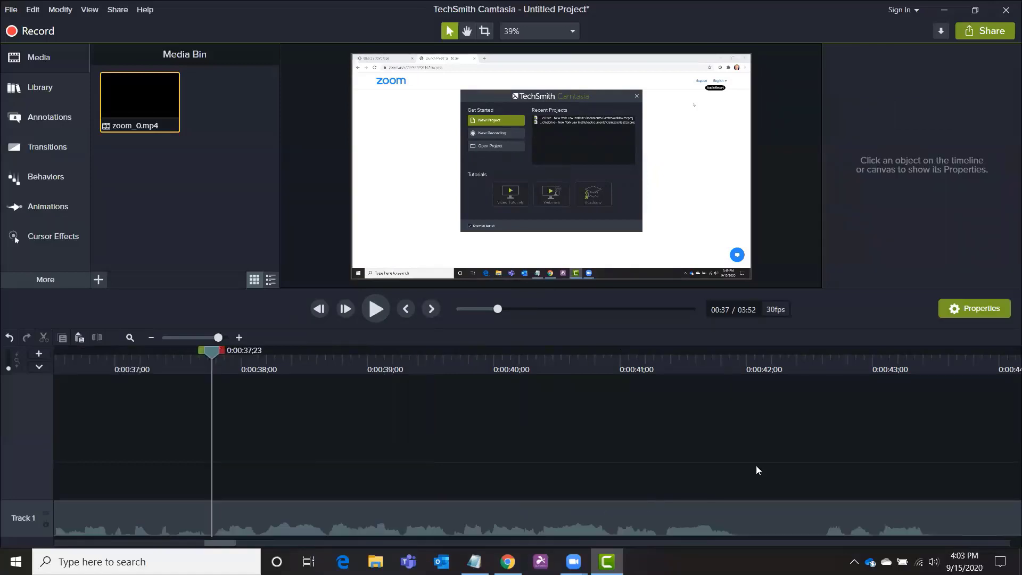
pyautogui.click(373, 307)
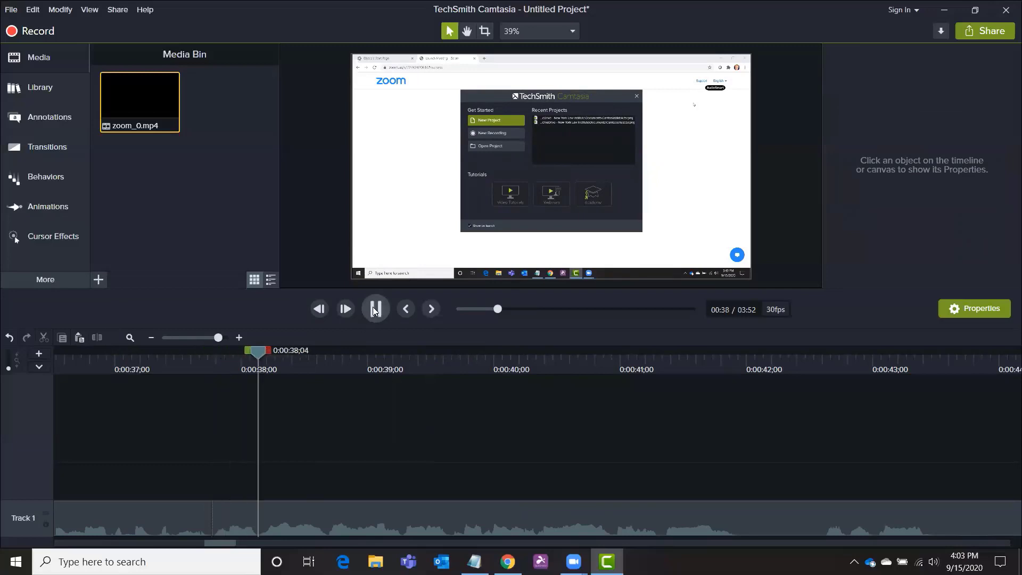
pyautogui.click(499, 351)
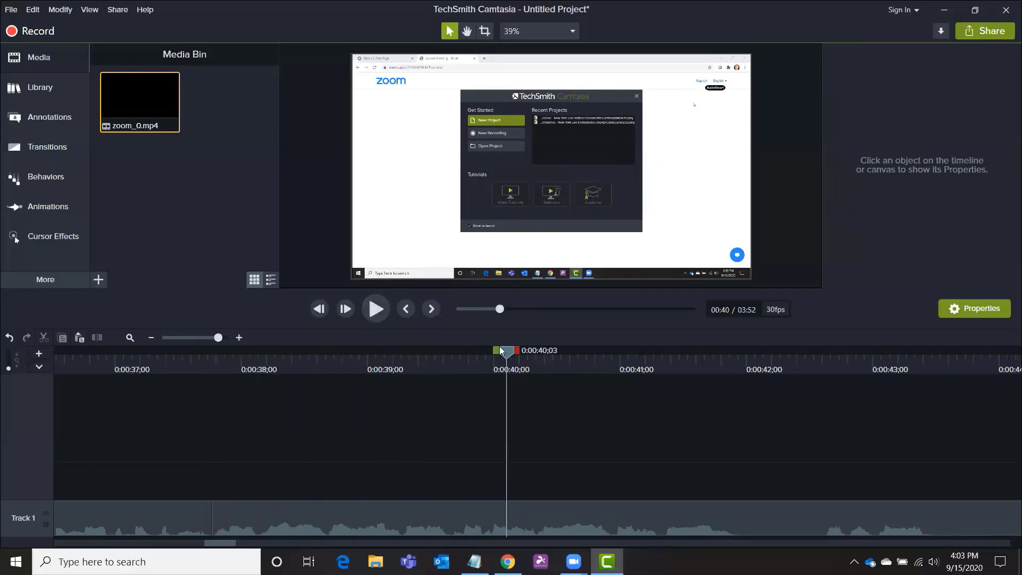
pyautogui.moveTo(507, 349); pyautogui.dragTo(258, 375)
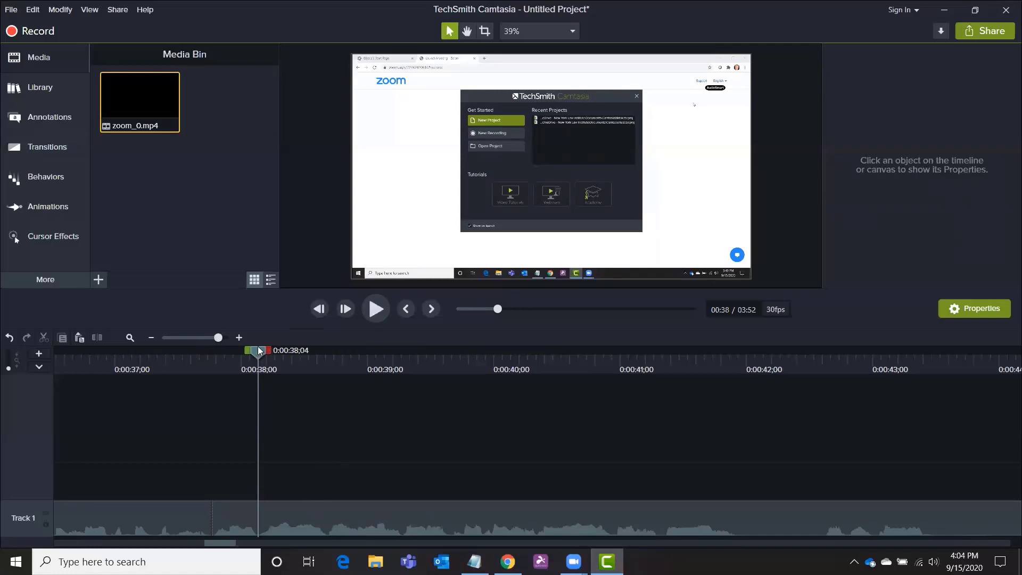
# Step: Select 3:36–3:52 at the clip's end, cut it, and scrub past the new end
pyautogui.moveTo(260, 351); pyautogui.dragTo(1008, 333)
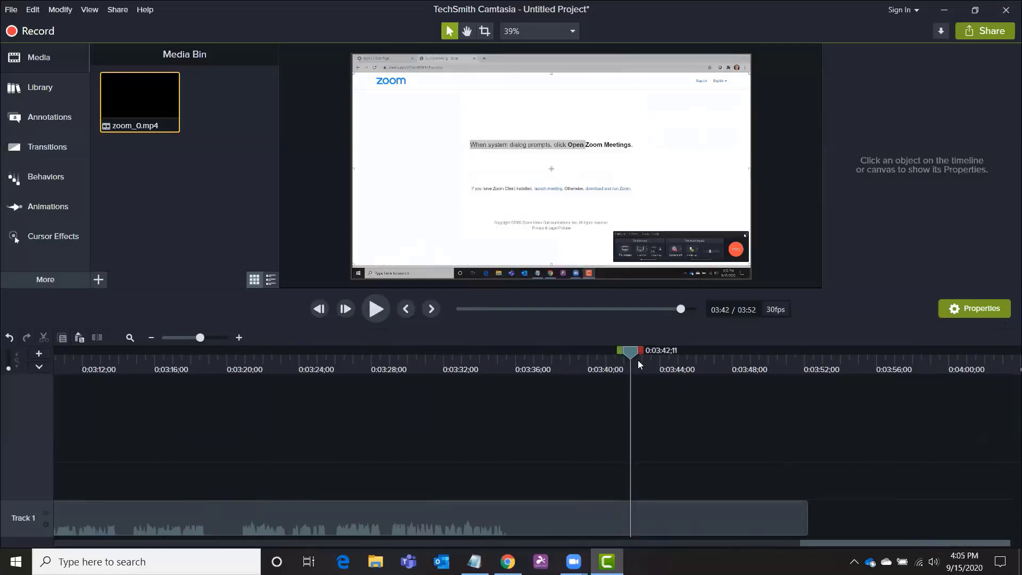
pyautogui.moveTo(650, 352); pyautogui.dragTo(822, 347)
pyautogui.moveTo(620, 350); pyautogui.dragTo(514, 381)
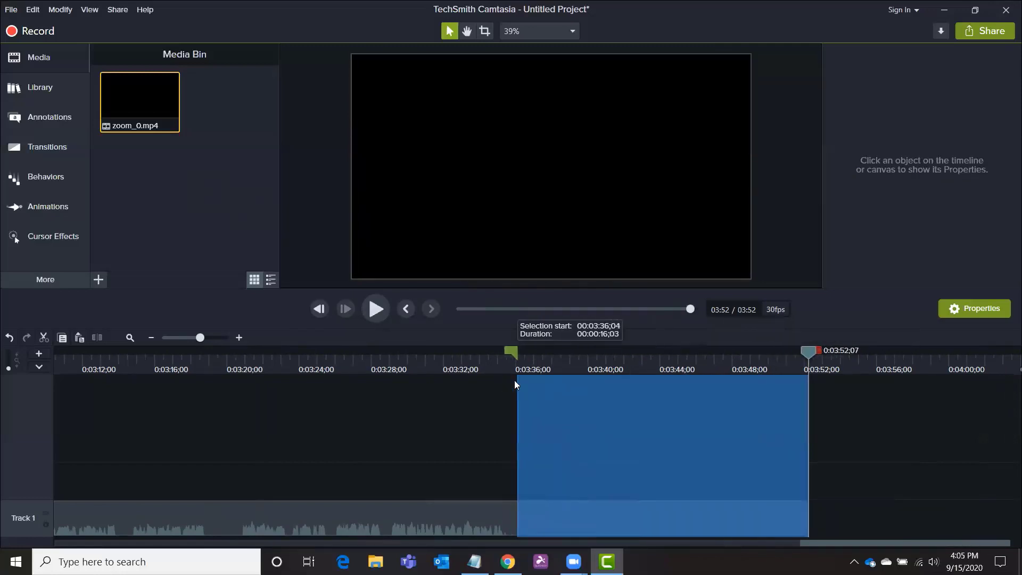
pyautogui.click(41, 338)
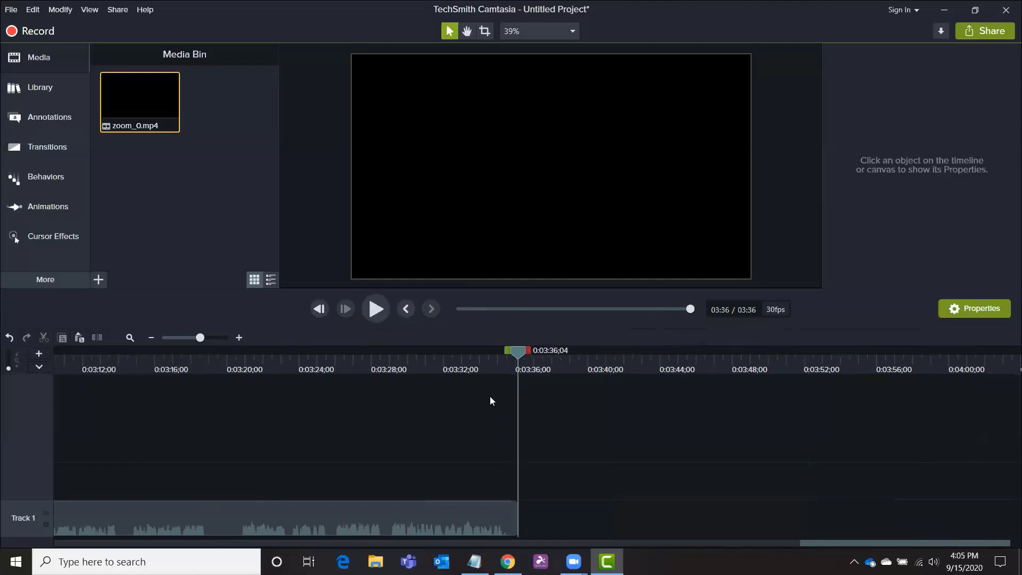
pyautogui.moveTo(485, 361); pyautogui.dragTo(514, 355)
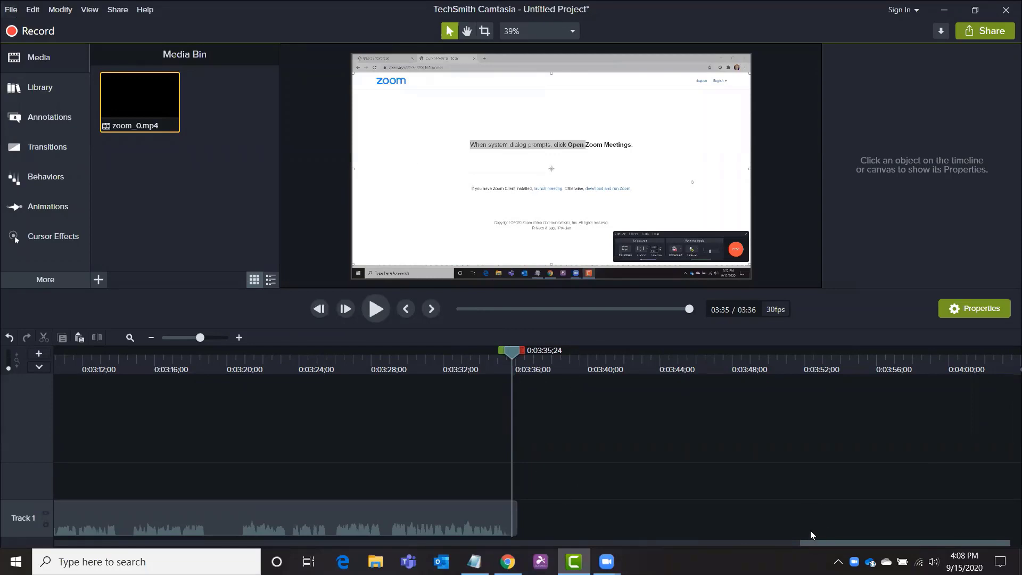
# Step: Deselect zoom_0.mp4 in the Media Bin and bring up the add-media options
pyautogui.click(542, 519)
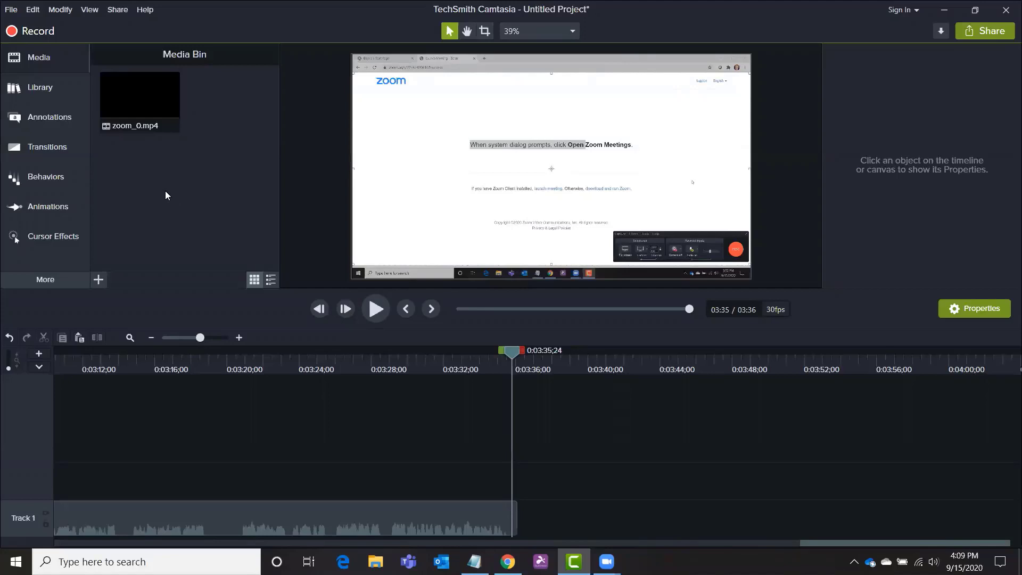
pyautogui.click(98, 279)
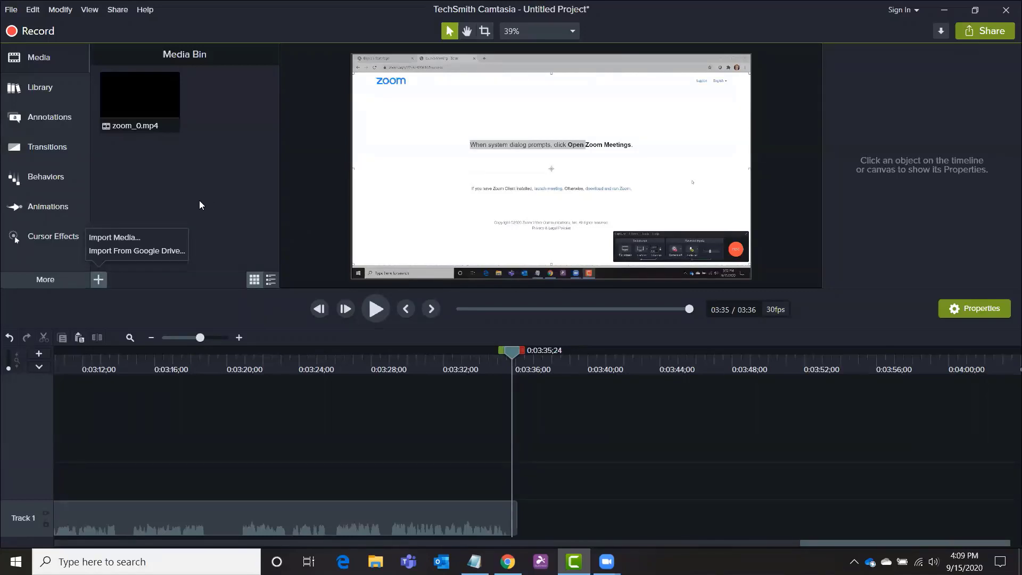
# Step: Import zoom_1.mp4 and place it on Track 1 right after the zoom_0 clip
pyautogui.click(111, 236)
pyautogui.doubleClick(219, 98)
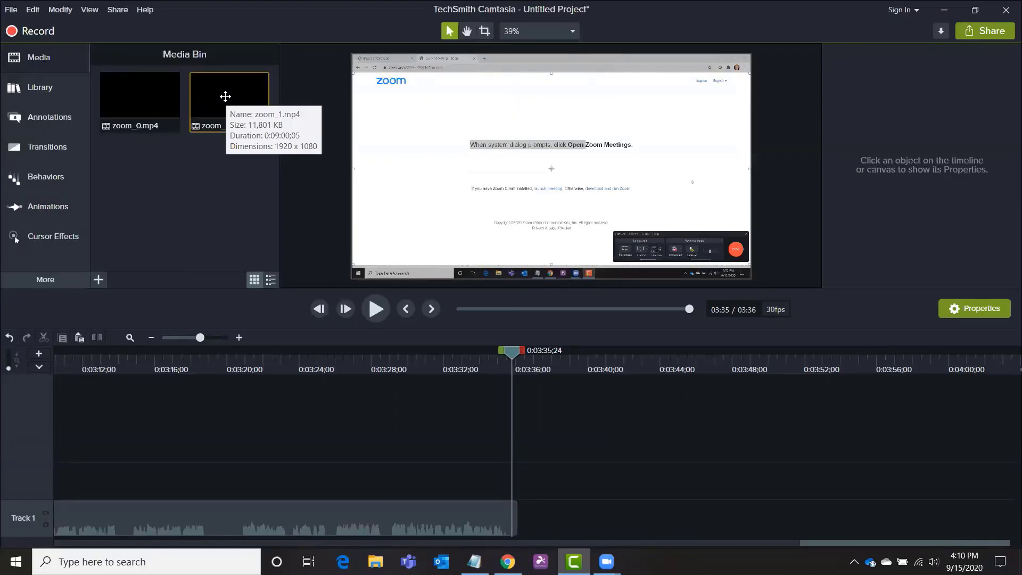
pyautogui.moveTo(220, 98); pyautogui.dragTo(519, 522)
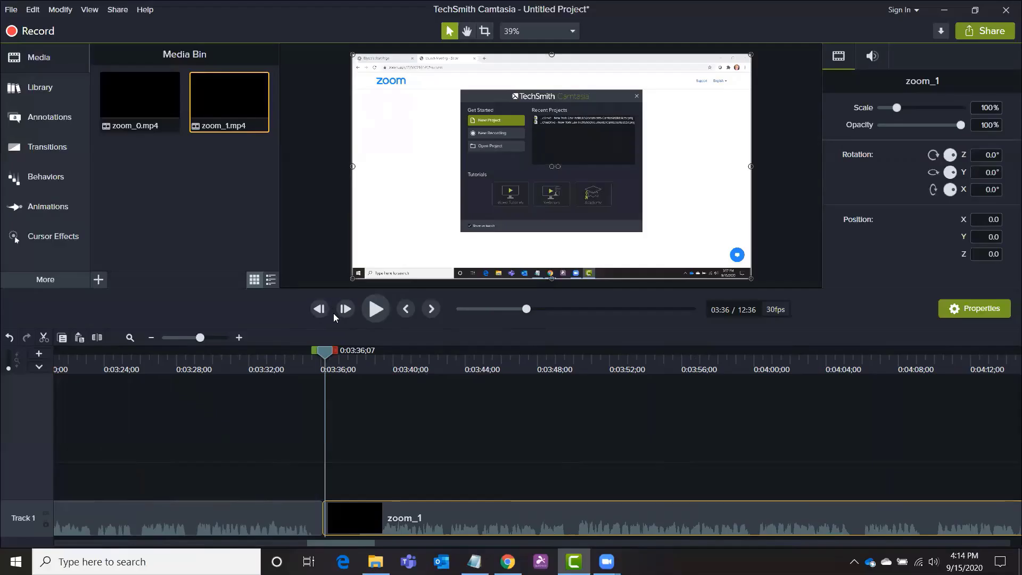
# Step: Play across the join between the two clips starting from 3:34
pyautogui.moveTo(326, 353); pyautogui.dragTo(292, 357)
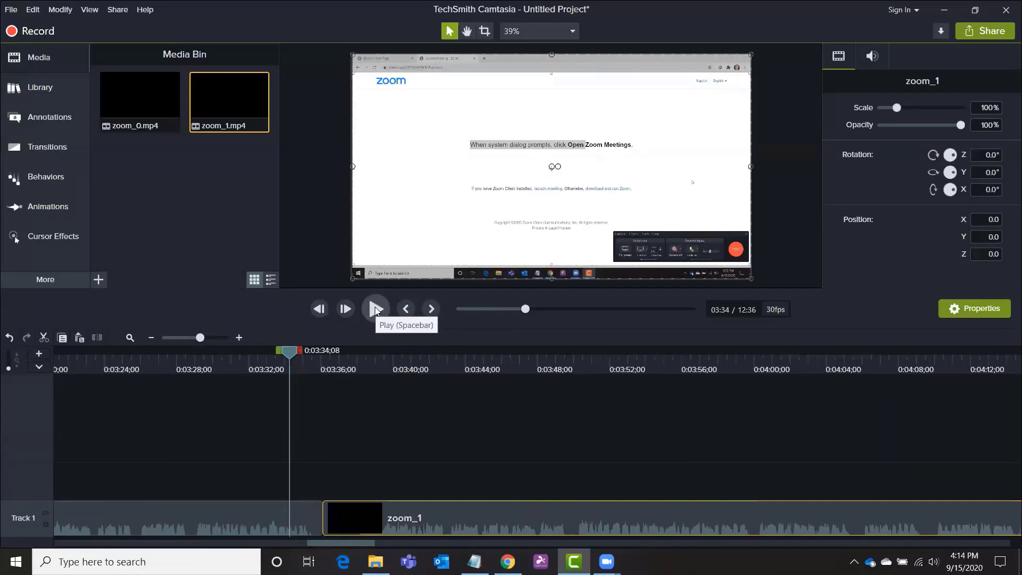
pyautogui.click(375, 309)
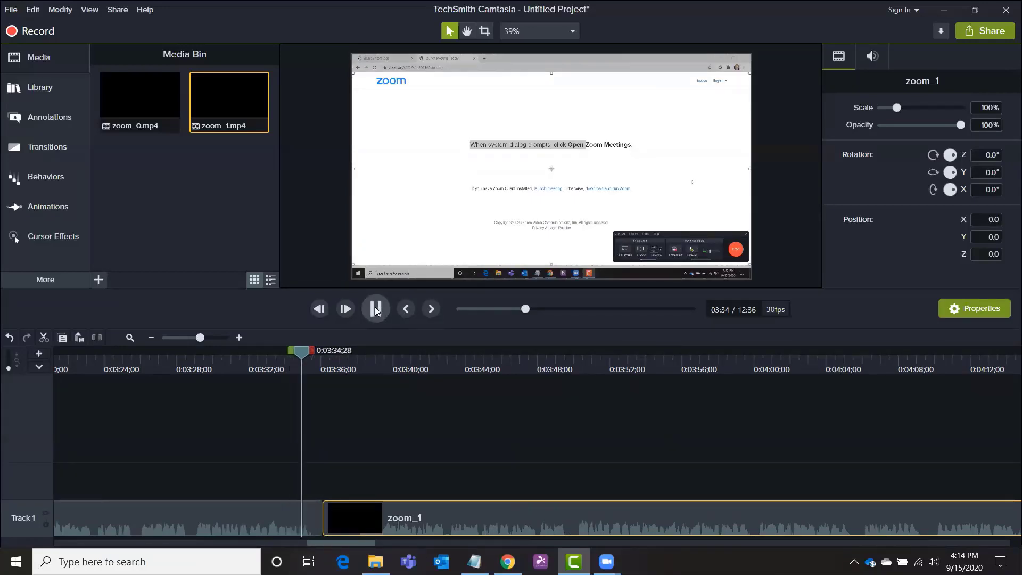
pyautogui.click(376, 308)
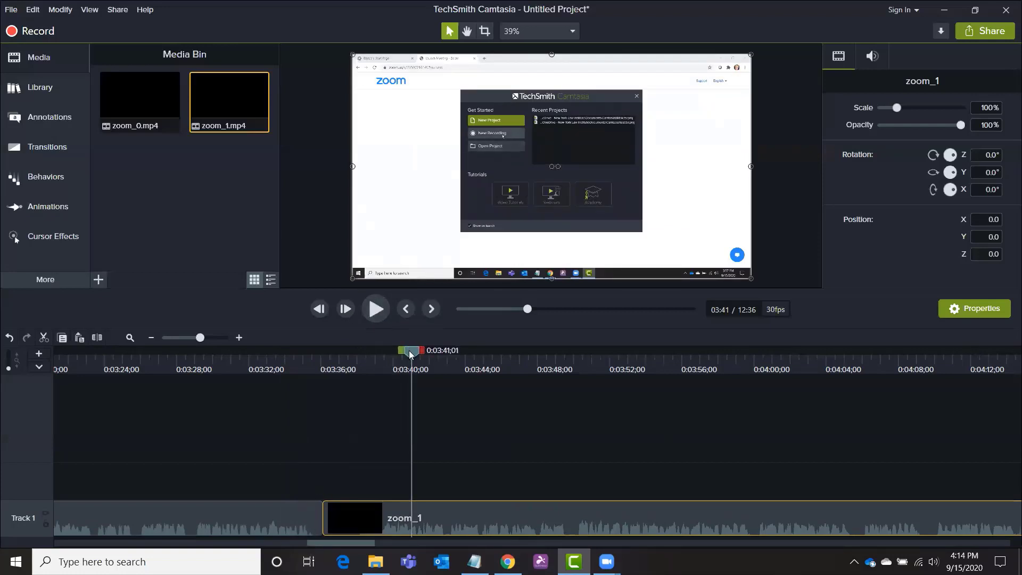
pyautogui.moveTo(409, 350); pyautogui.dragTo(286, 350)
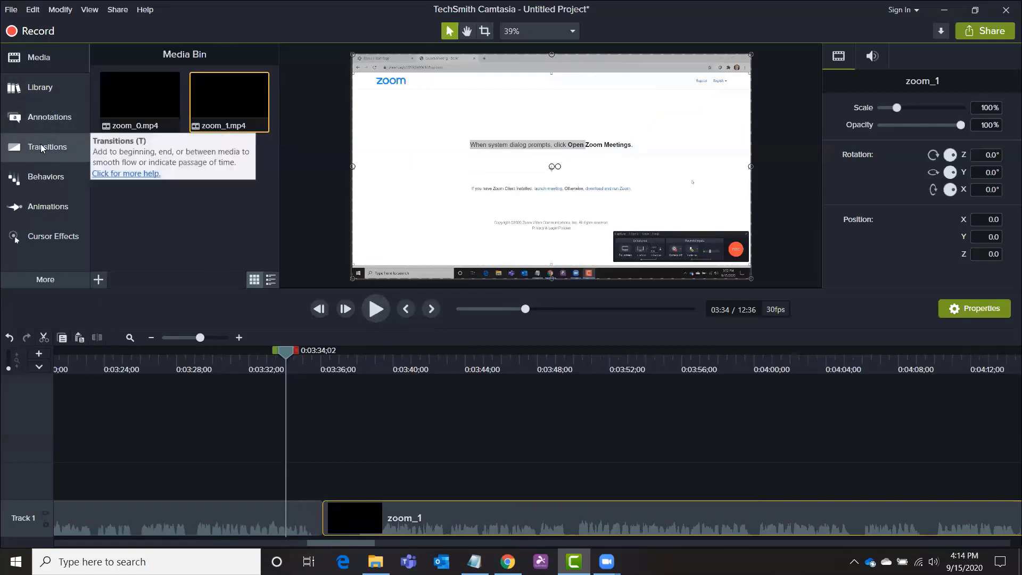
# Step: Save the project via File > Save As under the name camtasia_demo and dismiss the notice
pyautogui.click(27, 10)
pyautogui.moveTo(11, 10)
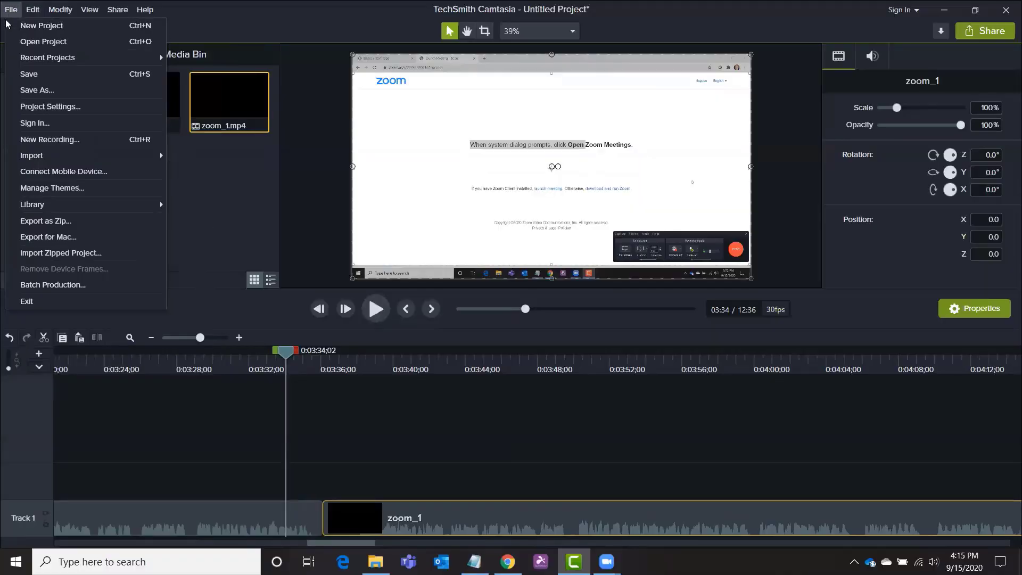
pyautogui.click(28, 92)
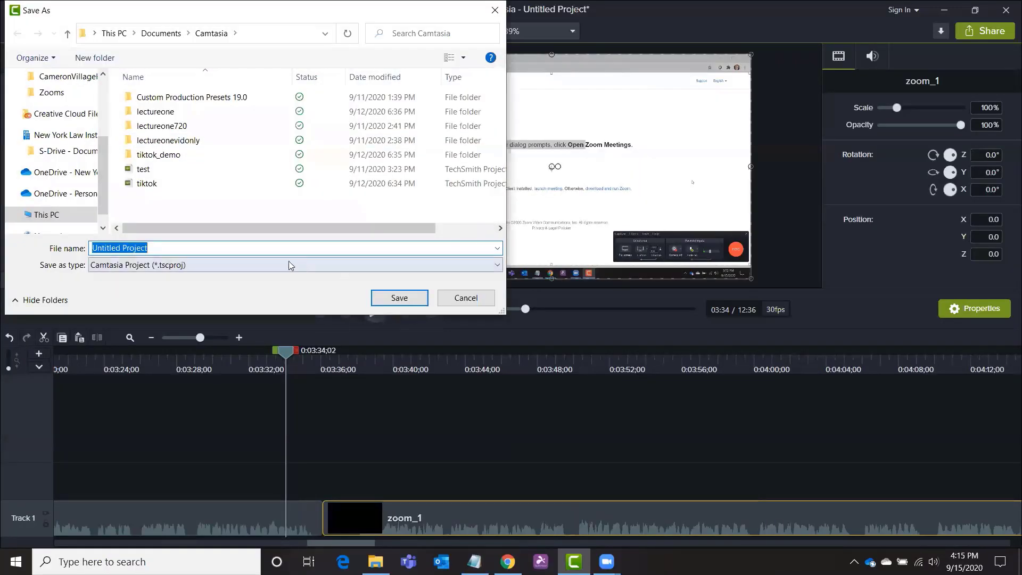
pyautogui.write('camtasia_demo')
pyautogui.click(399, 296)
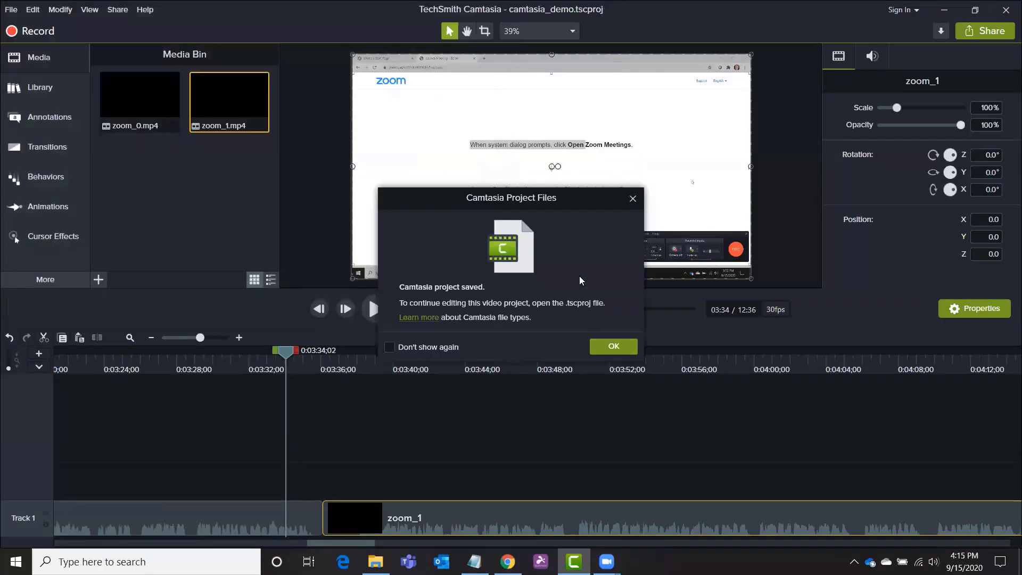
pyautogui.click(615, 348)
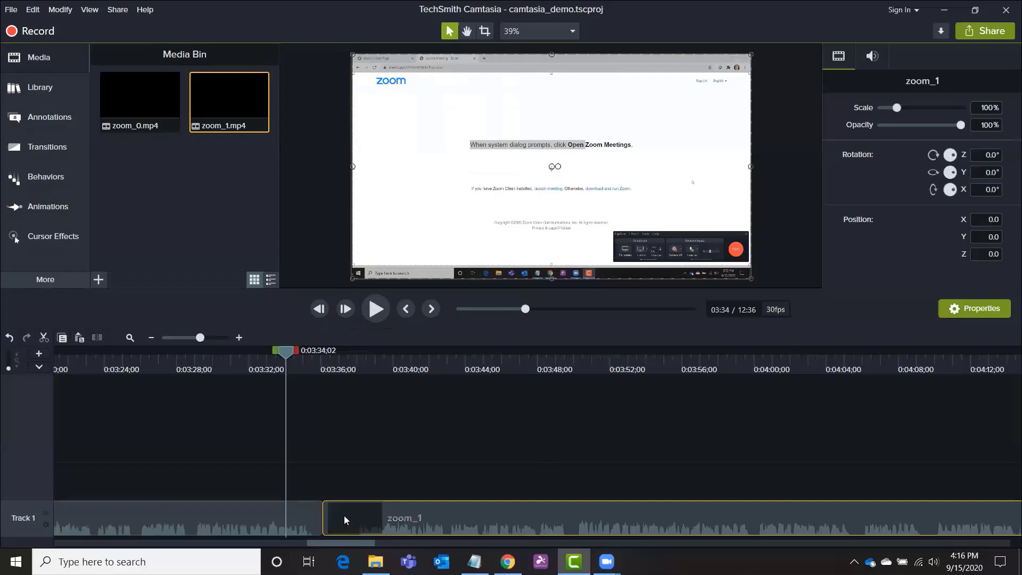
# Step: Drop the Pixelate transition onto the start of zoom_1 at 3:36 on Track 1
pyautogui.click(39, 149)
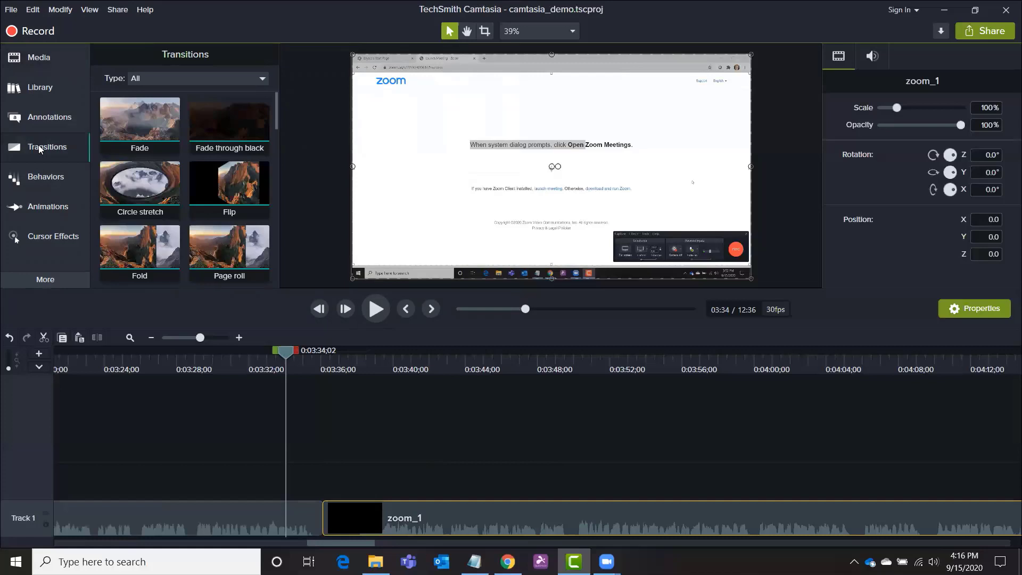
pyautogui.scroll(-1, 216, 187)
pyautogui.scroll(-4, 216, 187)
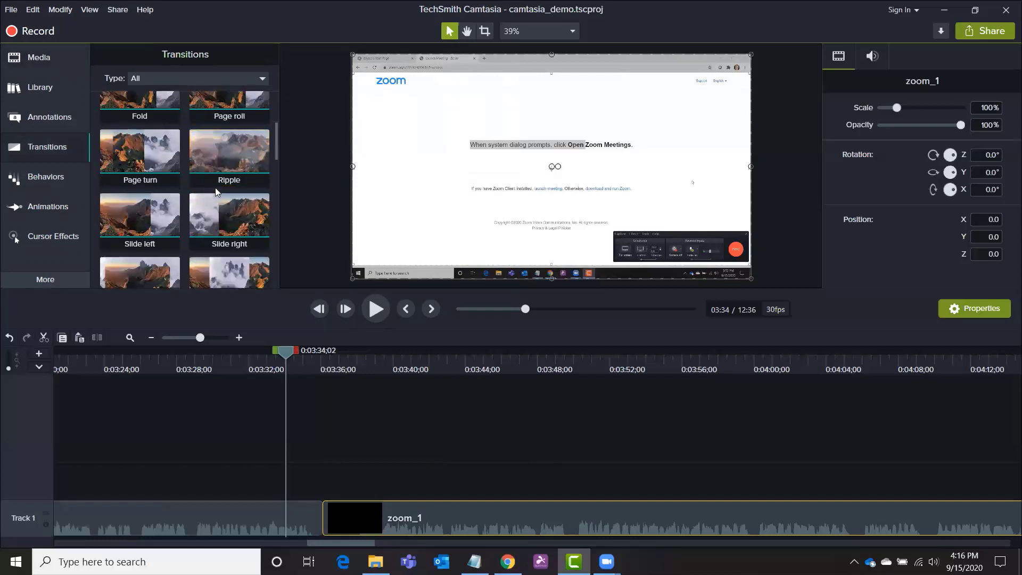
pyautogui.scroll(-1, 216, 192)
pyautogui.scroll(1, 215, 192)
pyautogui.scroll(-1, 216, 192)
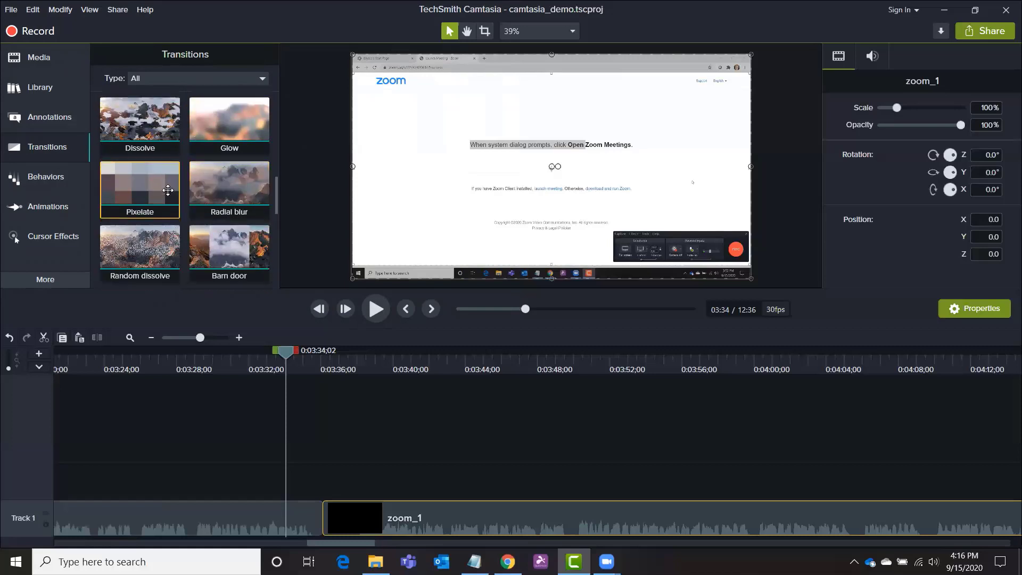
pyautogui.scroll(-2, 168, 191)
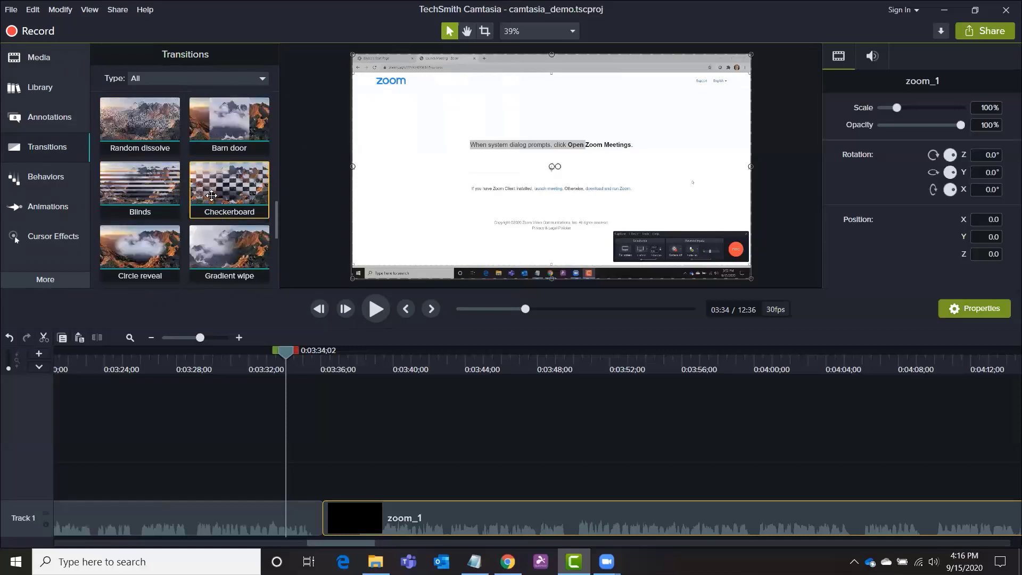
pyautogui.scroll(1, 211, 195)
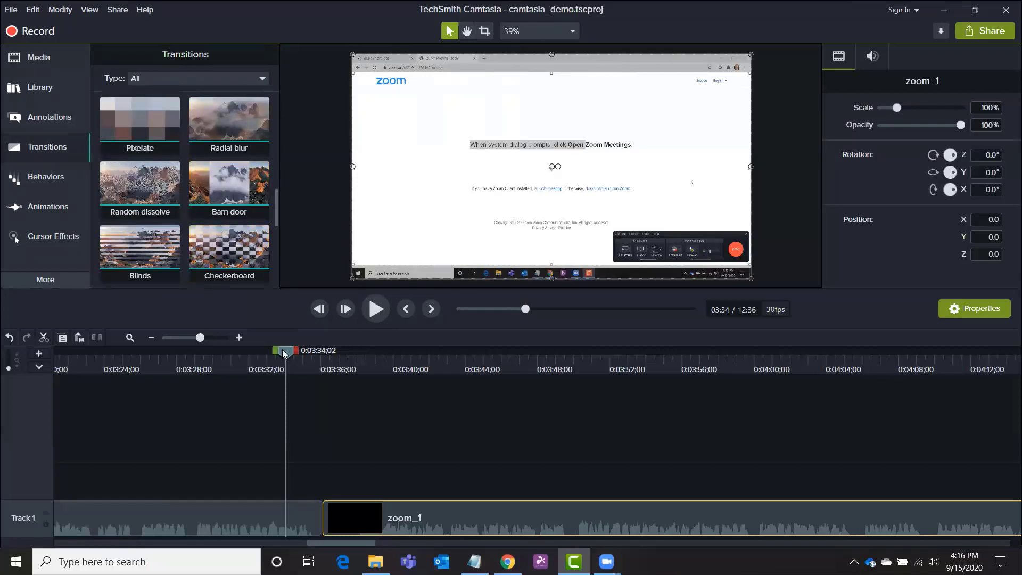
pyautogui.moveTo(284, 354); pyautogui.dragTo(322, 360)
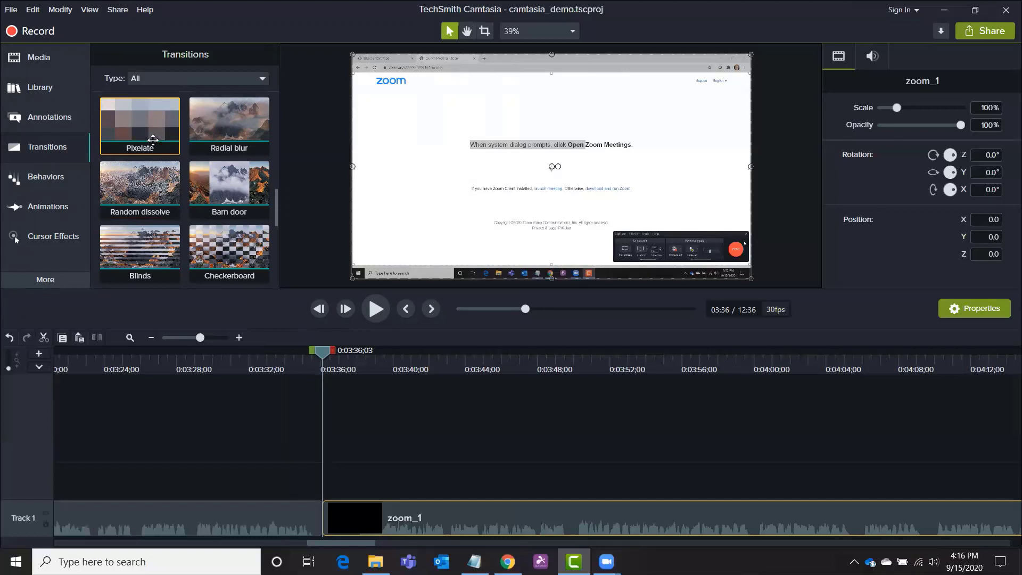
pyautogui.moveTo(168, 140); pyautogui.dragTo(319, 526)
# Step: Lengthen the Pixelate transition to one second and scrub across the join to check it
pyautogui.moveTo(323, 353); pyautogui.dragTo(297, 355)
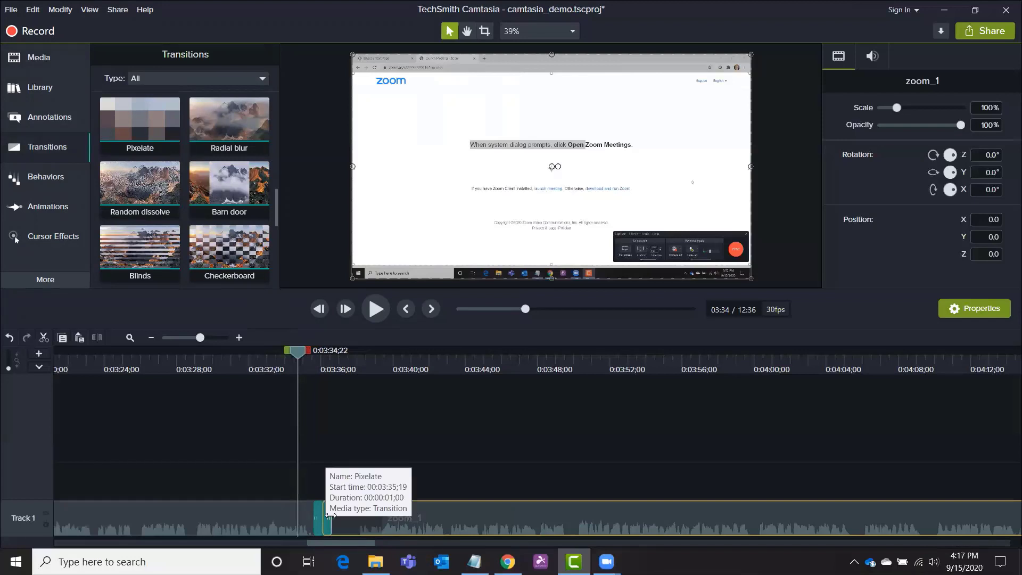
pyautogui.moveTo(331, 516); pyautogui.dragTo(335, 518)
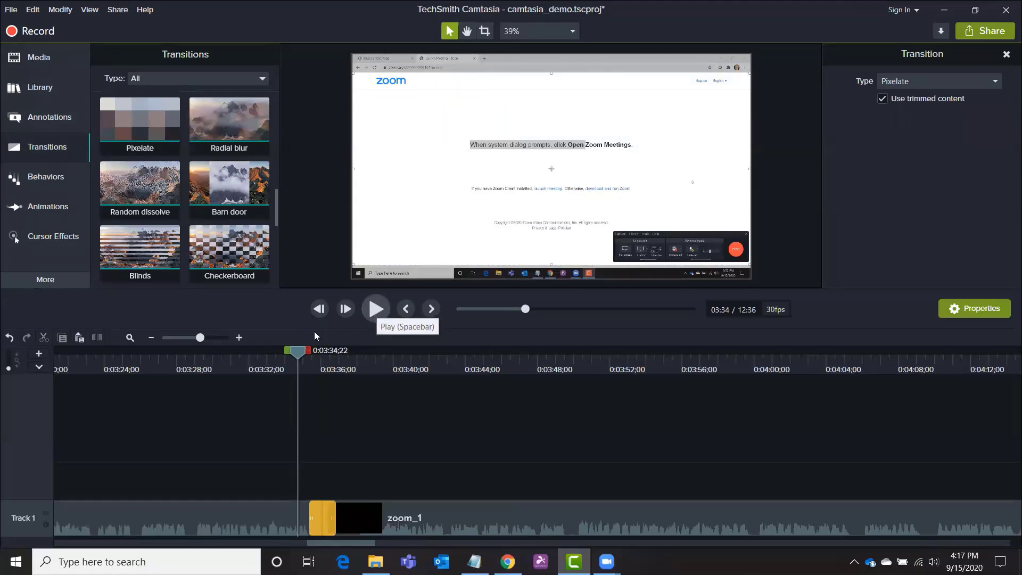
pyautogui.moveTo(297, 351); pyautogui.dragTo(272, 351)
# Step: Preview the Pixelate transition into zoom_1, then stretch it to 2;16
pyautogui.click(377, 308)
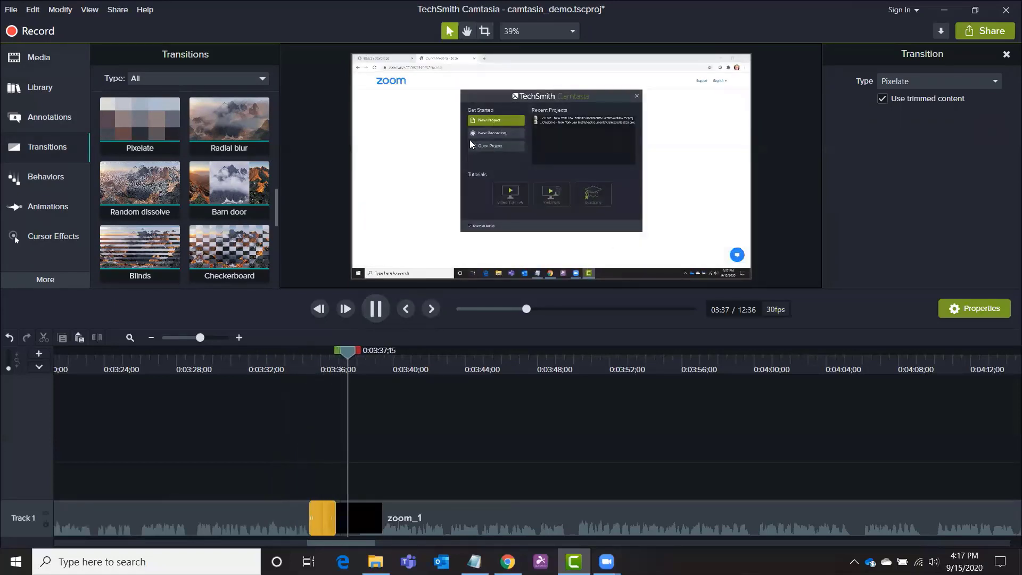
pyautogui.click(376, 309)
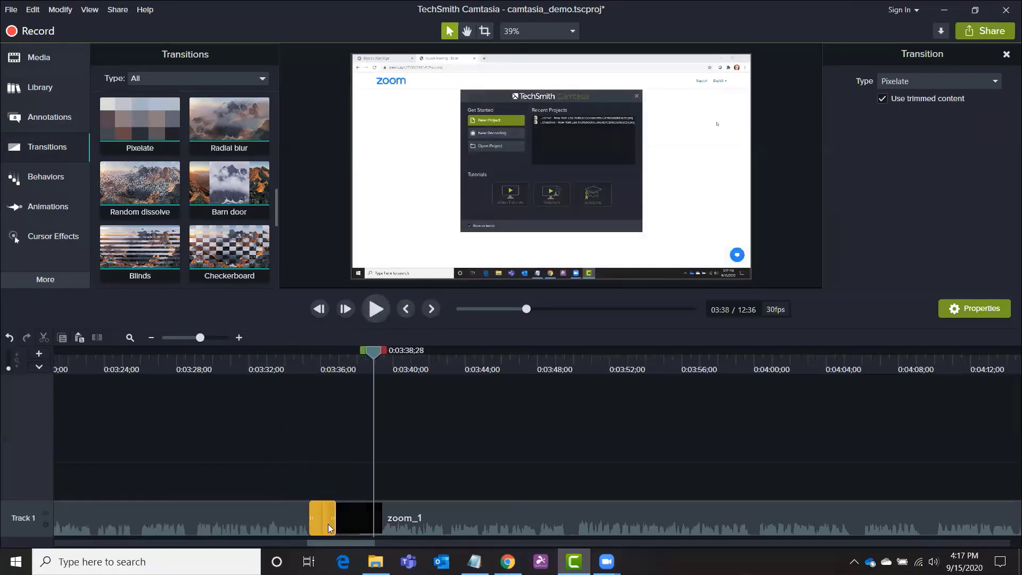
pyautogui.moveTo(332, 518); pyautogui.dragTo(342, 517)
# Step: Replay from 3:30 to watch the longer Pixelate transition until zoom_1 shows
pyautogui.moveTo(371, 347); pyautogui.dragTo(227, 373)
pyautogui.click(371, 317)
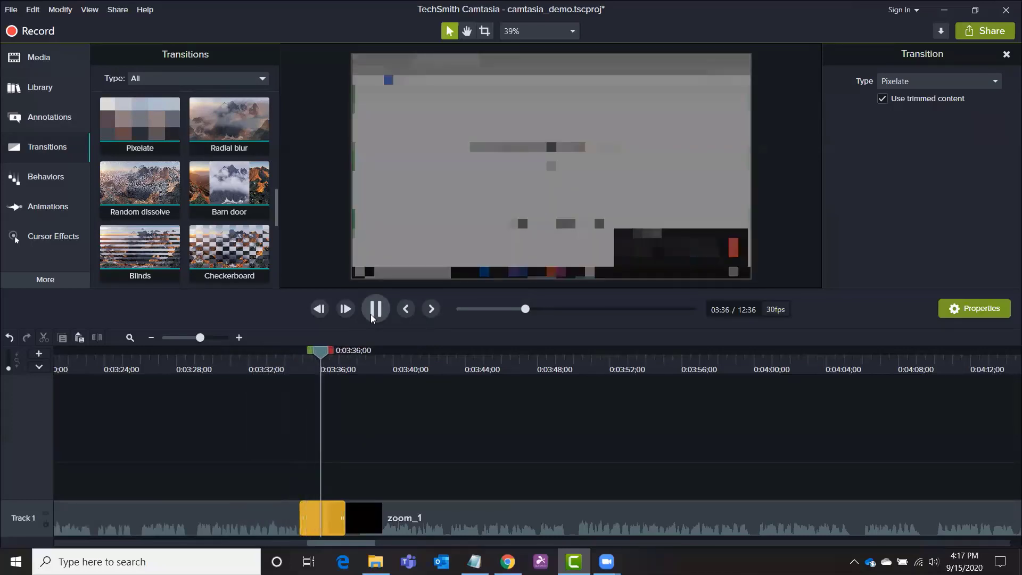
pyautogui.click(370, 315)
pyautogui.click(371, 314)
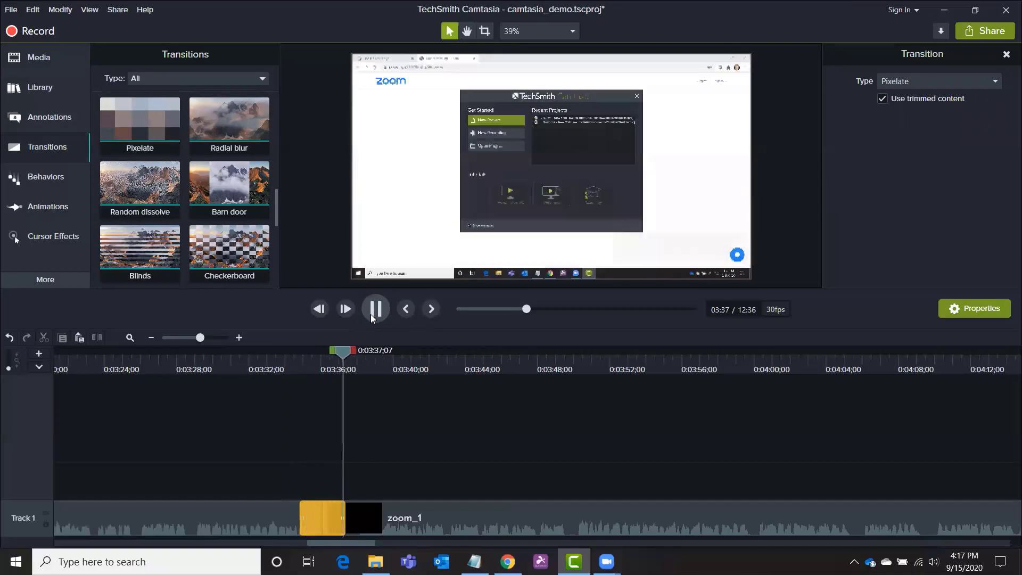
pyautogui.click(371, 314)
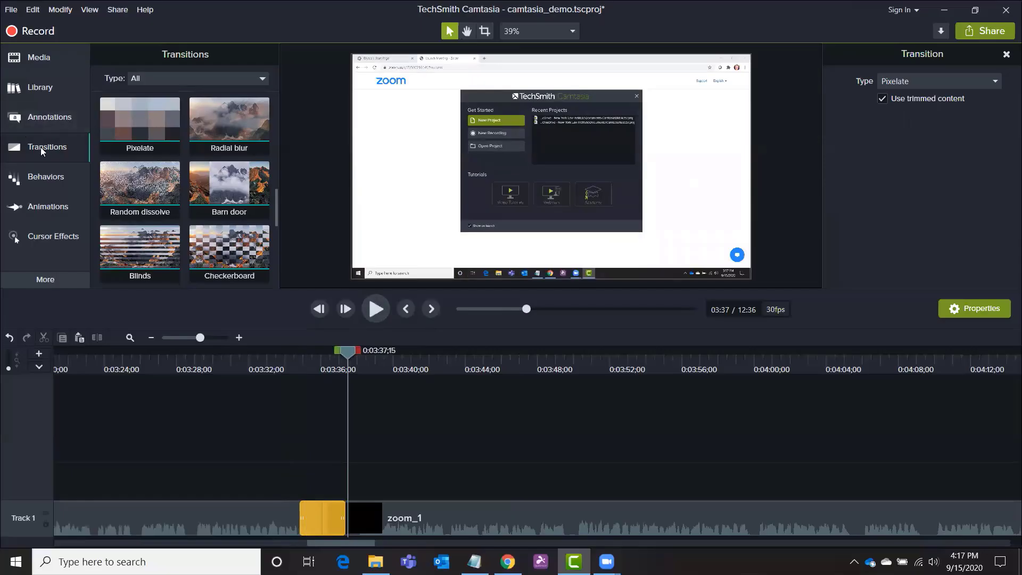
# Step: Add a teal cloud callout reading 'Text here' with its tail on a tutorial thumbnail
pyautogui.click(38, 117)
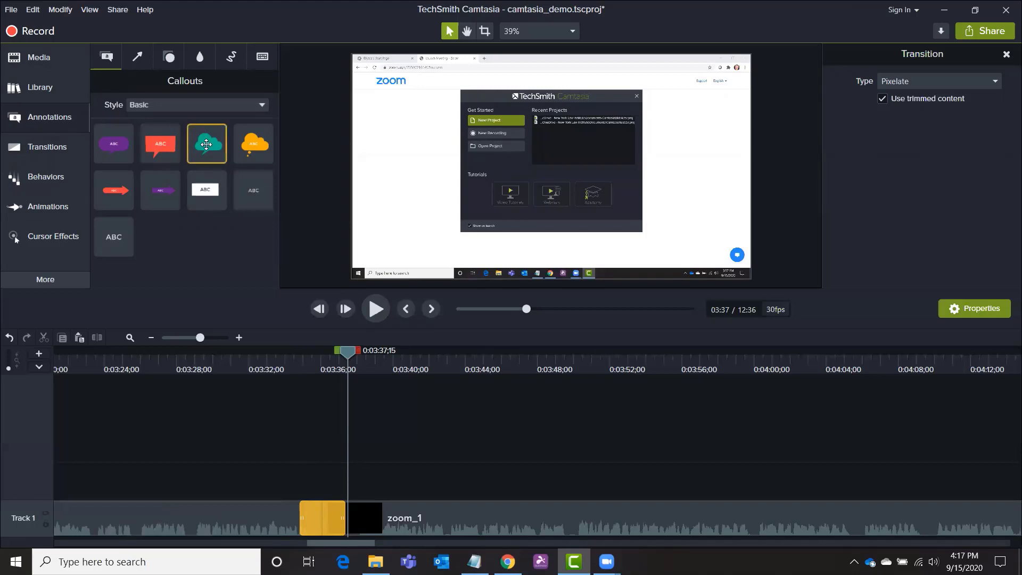
pyautogui.moveTo(207, 144); pyautogui.dragTo(681, 114)
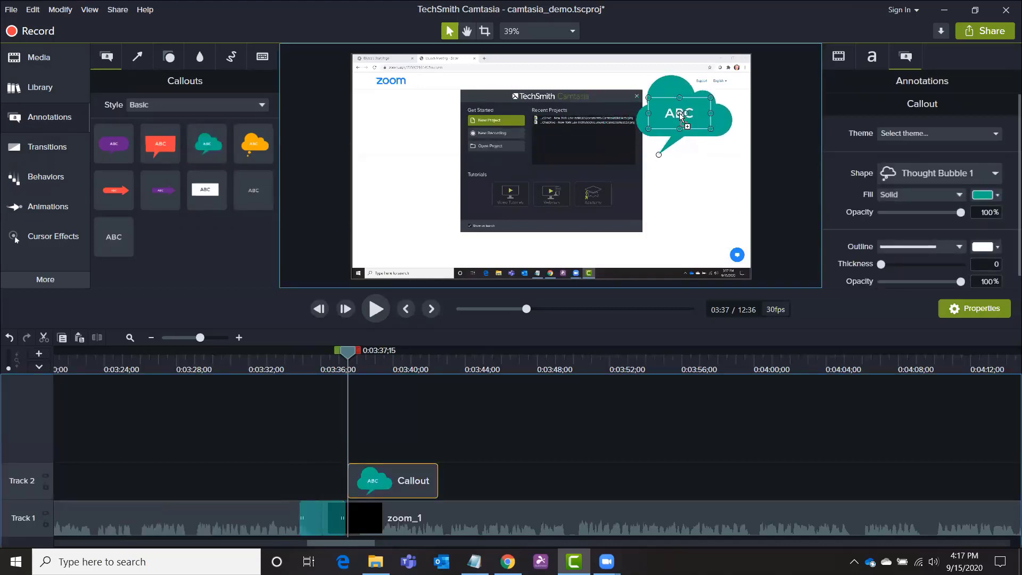
pyautogui.moveTo(658, 154); pyautogui.dragTo(552, 181)
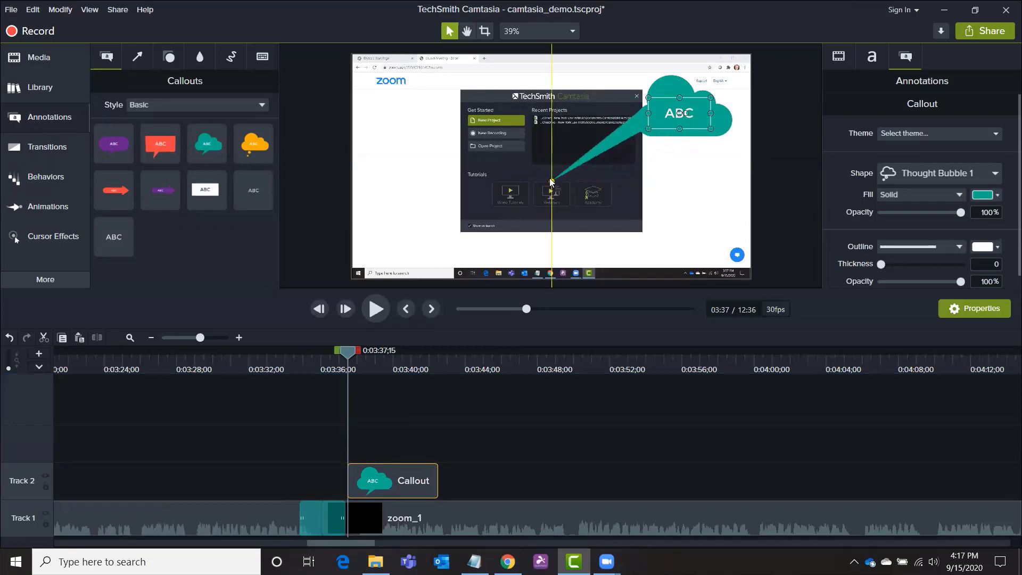
pyautogui.doubleClick(673, 113)
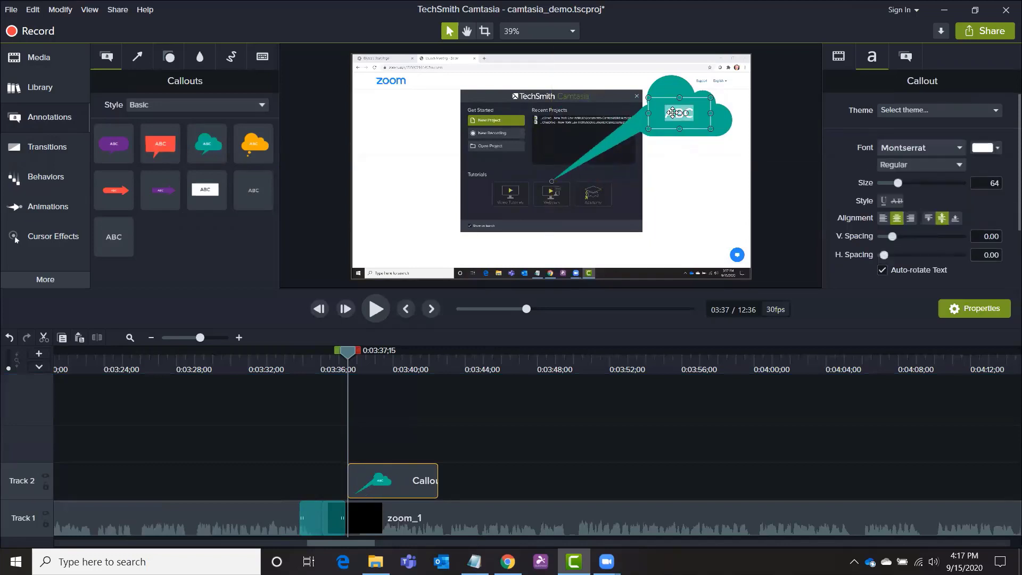
pyautogui.write('Text here')
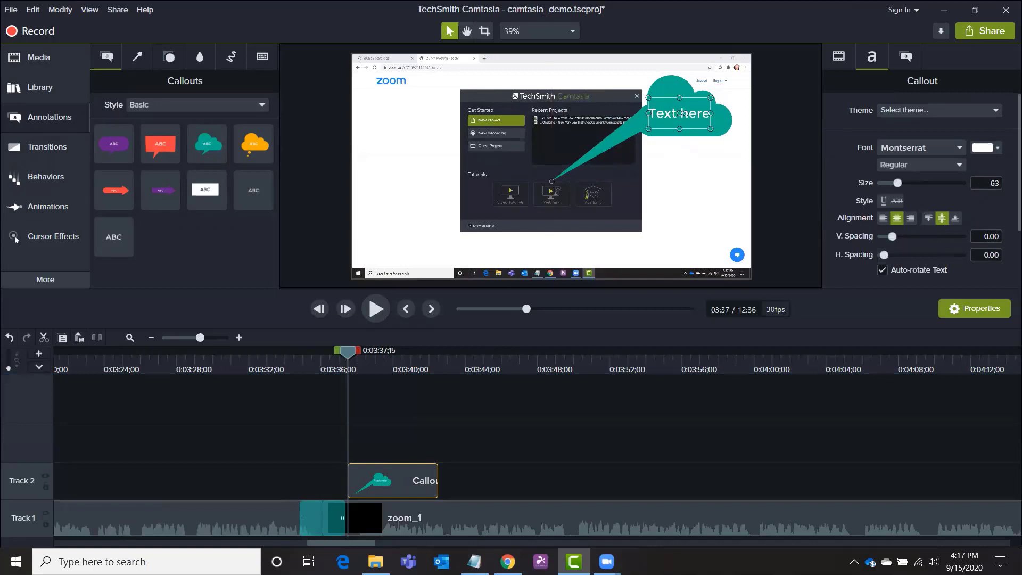
pyautogui.click(452, 169)
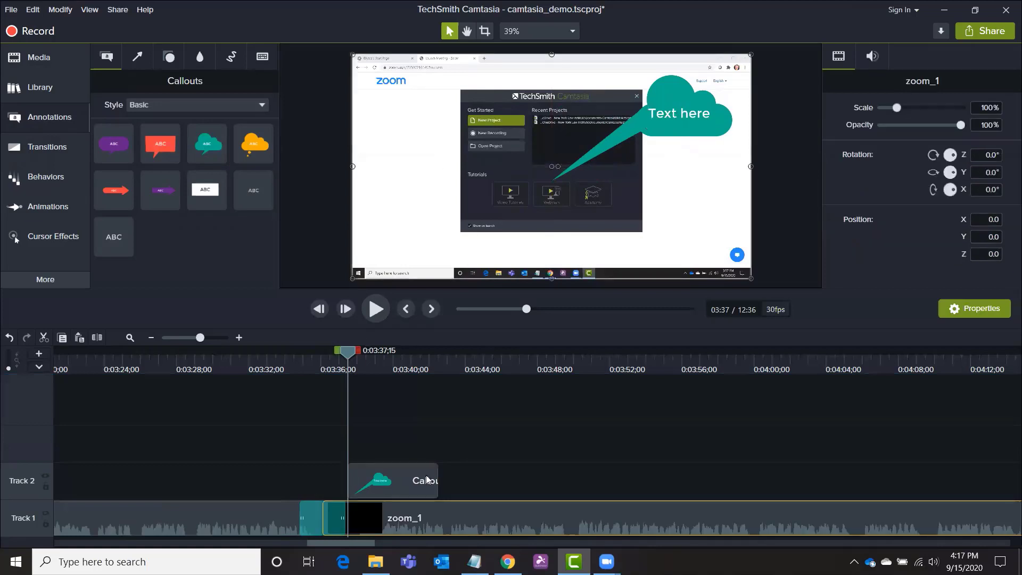
# Step: Extend the Callout clip on the timeline and play it back to check
pyautogui.click(394, 476)
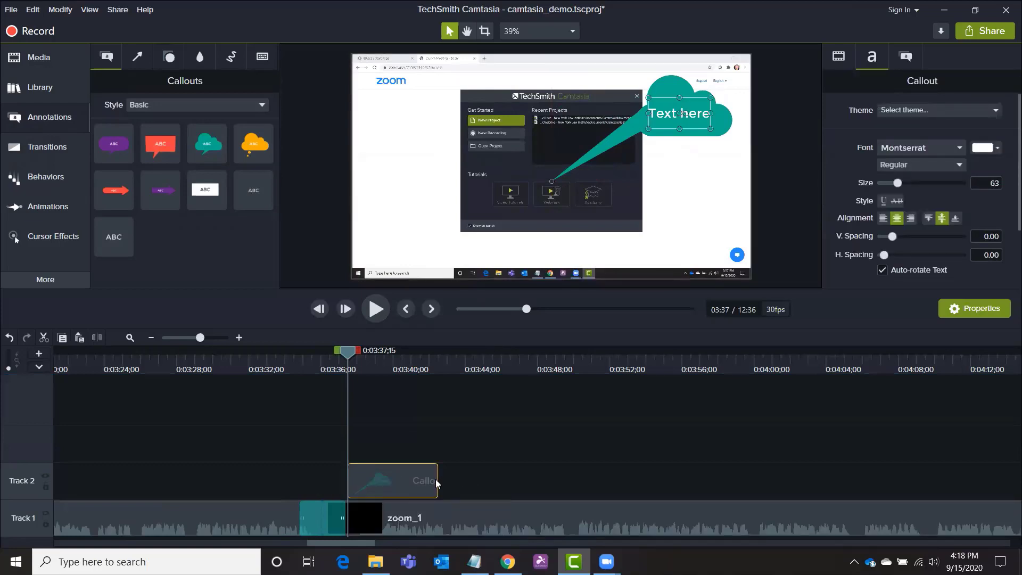
pyautogui.moveTo(436, 479)
pyautogui.mouseDown()
pyautogui.moveTo(657, 470)
pyautogui.moveTo(447, 475)
pyautogui.mouseUp()
pyautogui.moveTo(347, 351); pyautogui.dragTo(308, 352)
pyautogui.click(383, 313)
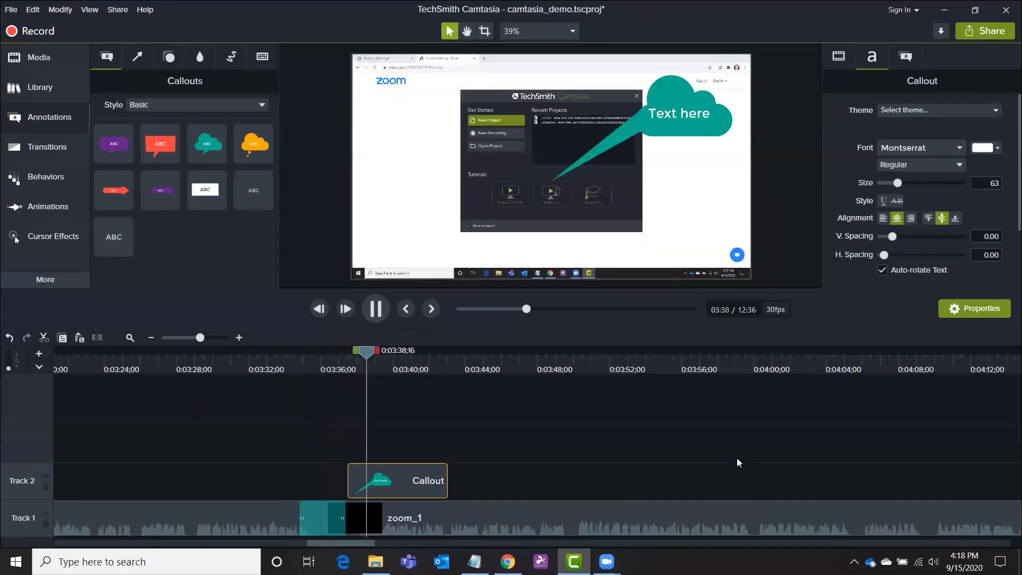
# Step: Stop playback and show the Zoom-n-Pan animation options at 100% zoom
pyautogui.click(376, 307)
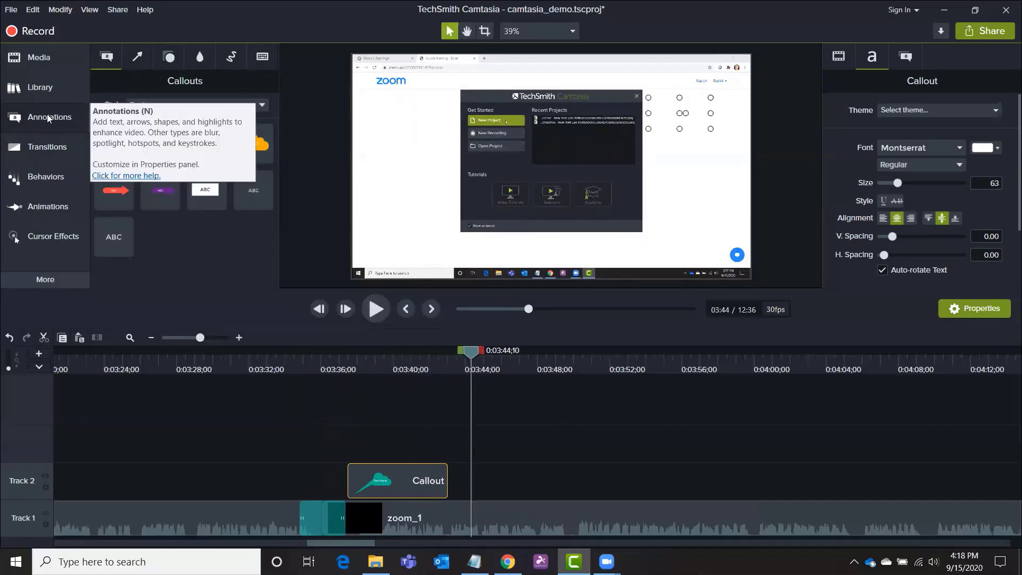
pyautogui.click(47, 146)
pyautogui.click(47, 177)
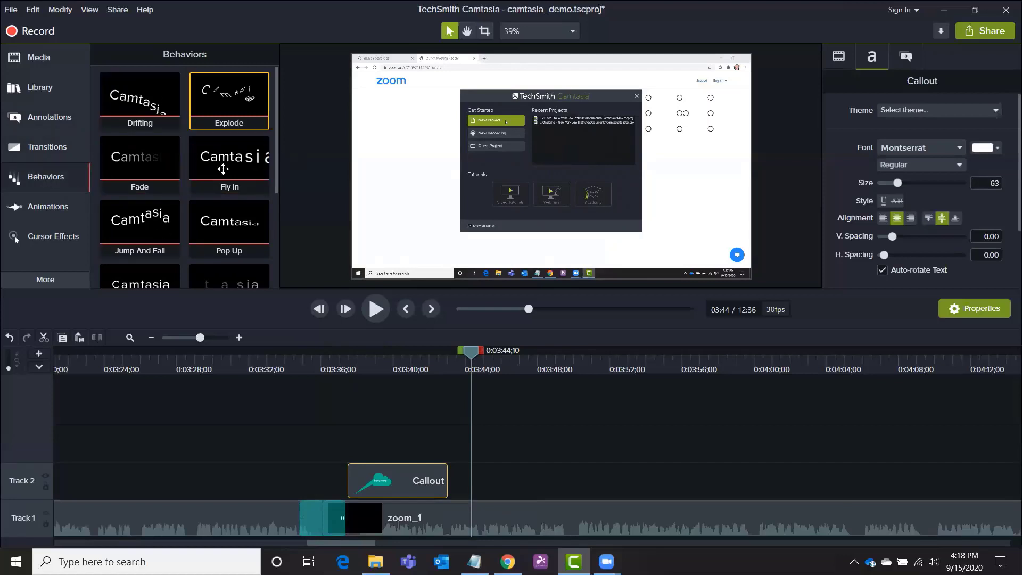
pyautogui.click(189, 63)
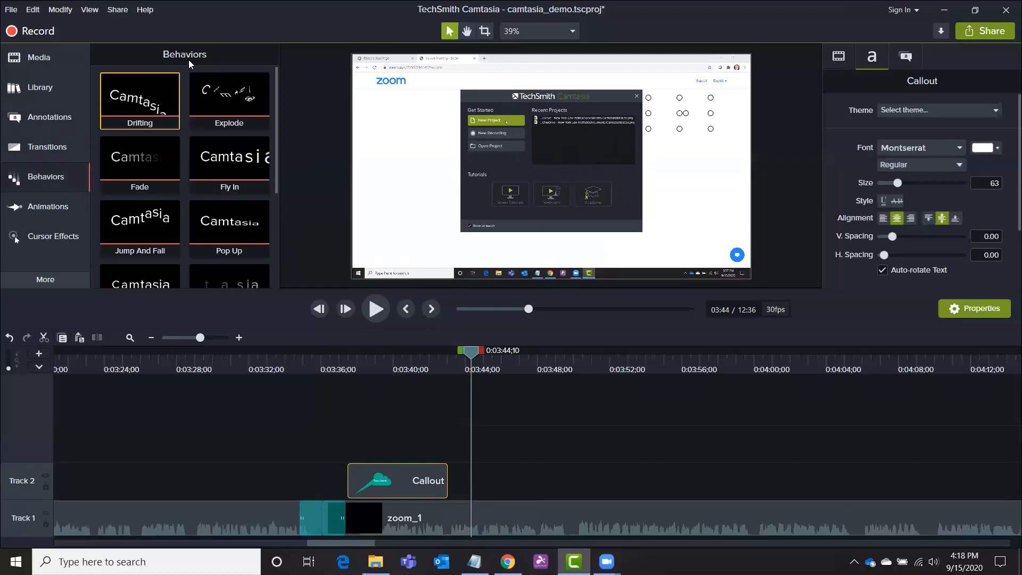
pyautogui.click(41, 213)
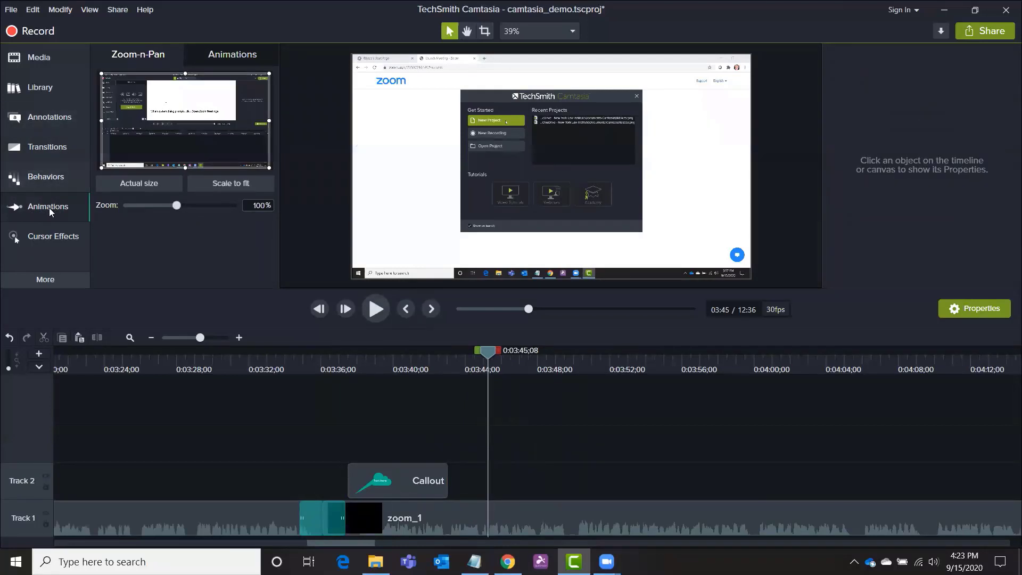
# Step: Zoom the zoom_1 clip to 444% and pan onto the tutorial thumbnails
pyautogui.click(49, 207)
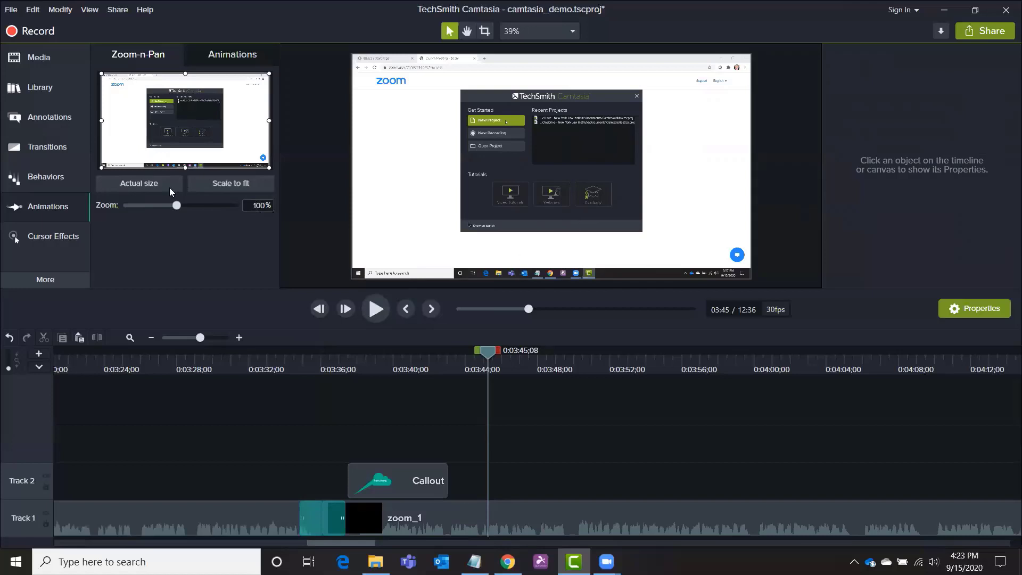
pyautogui.moveTo(177, 206); pyautogui.dragTo(231, 205)
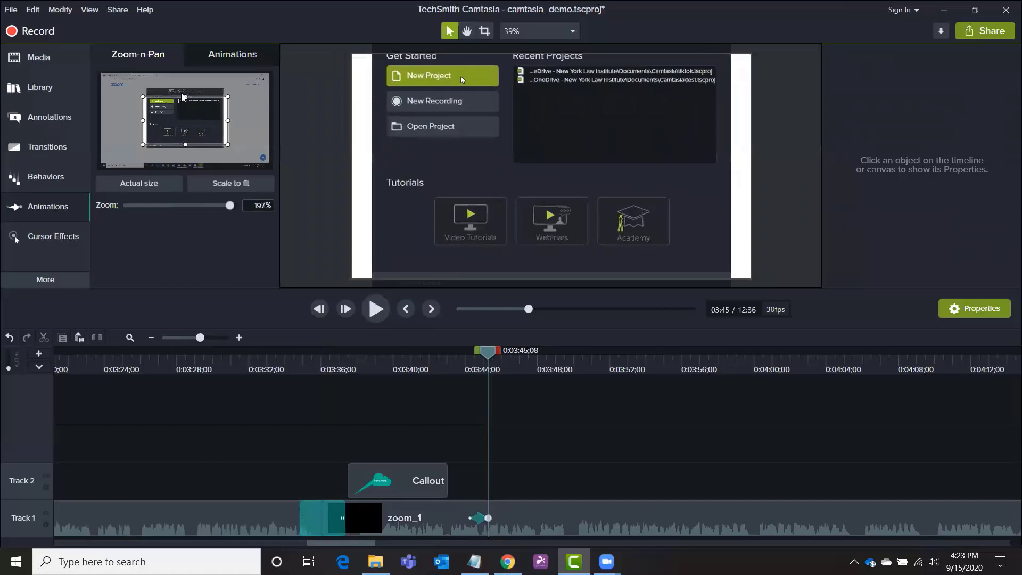
pyautogui.moveTo(194, 112); pyautogui.dragTo(205, 132)
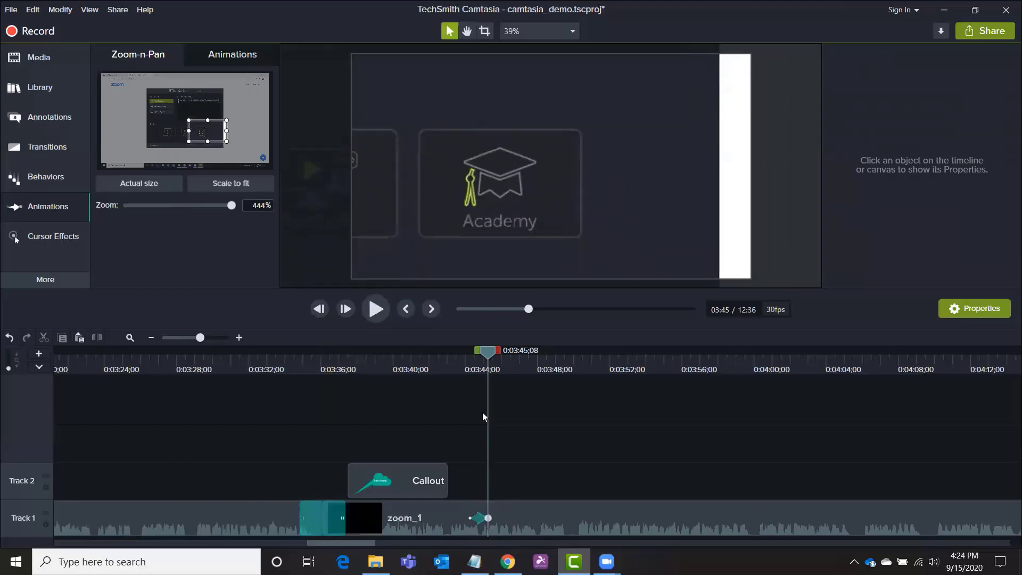
# Step: Replay from 3:40 to check the zoom, then add a return to 100% actual size
pyautogui.moveTo(488, 351); pyautogui.dragTo(402, 351)
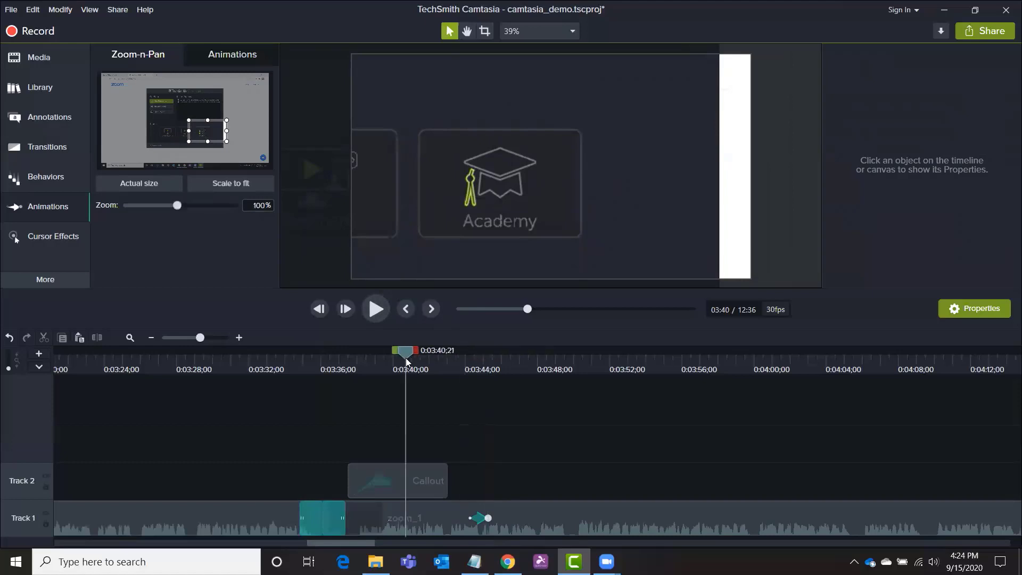
pyautogui.click(375, 304)
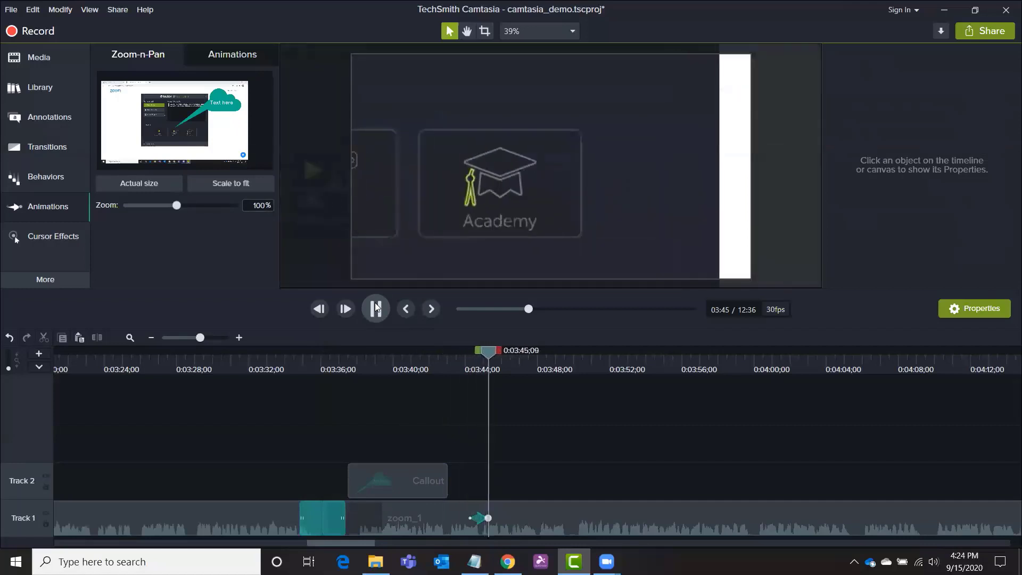
pyautogui.click(375, 305)
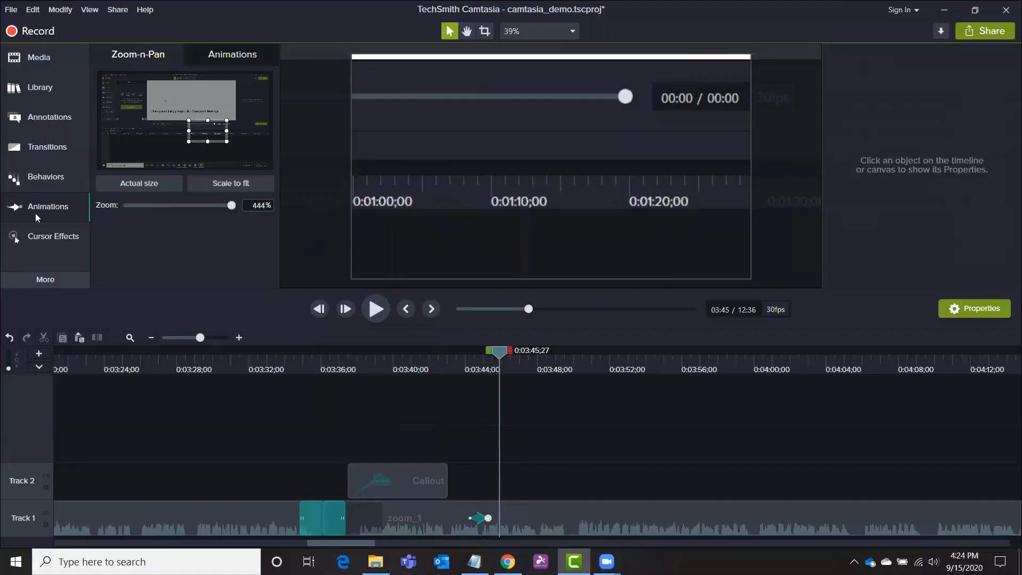
pyautogui.click(155, 185)
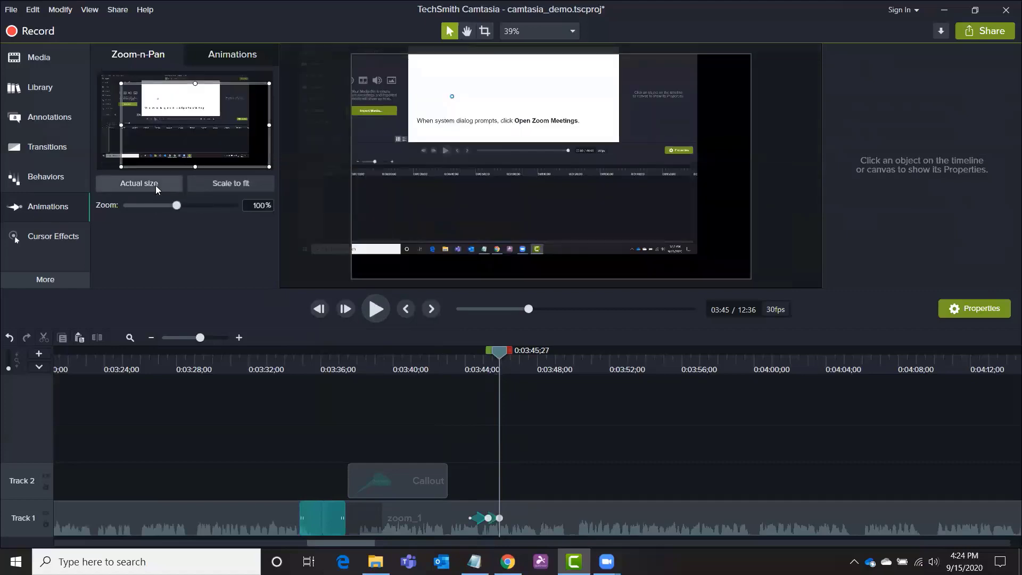
pyautogui.moveTo(261, 104); pyautogui.dragTo(237, 95)
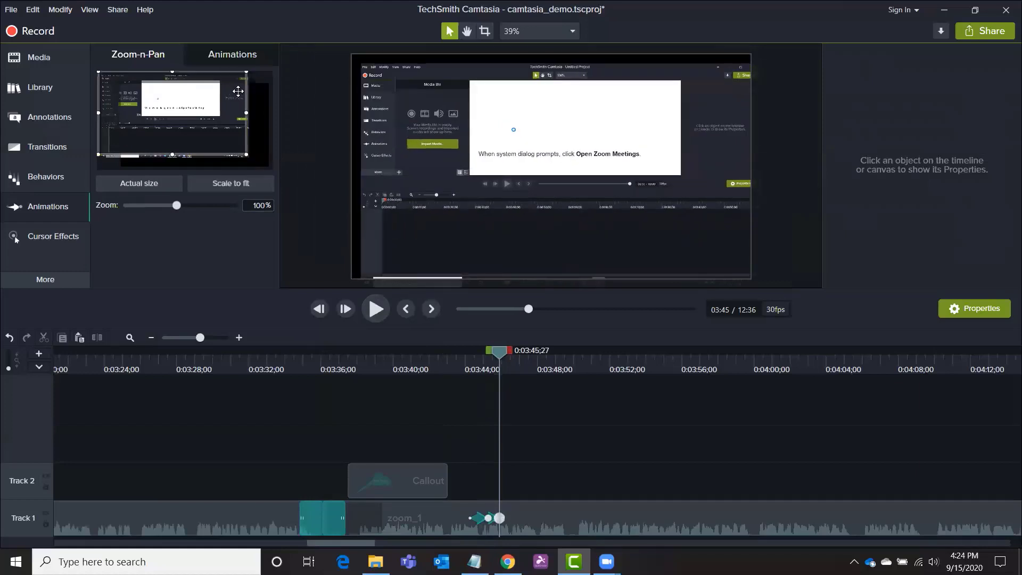
# Step: Play back the callout and zoom animation from 0:03:40
pyautogui.click(408, 367)
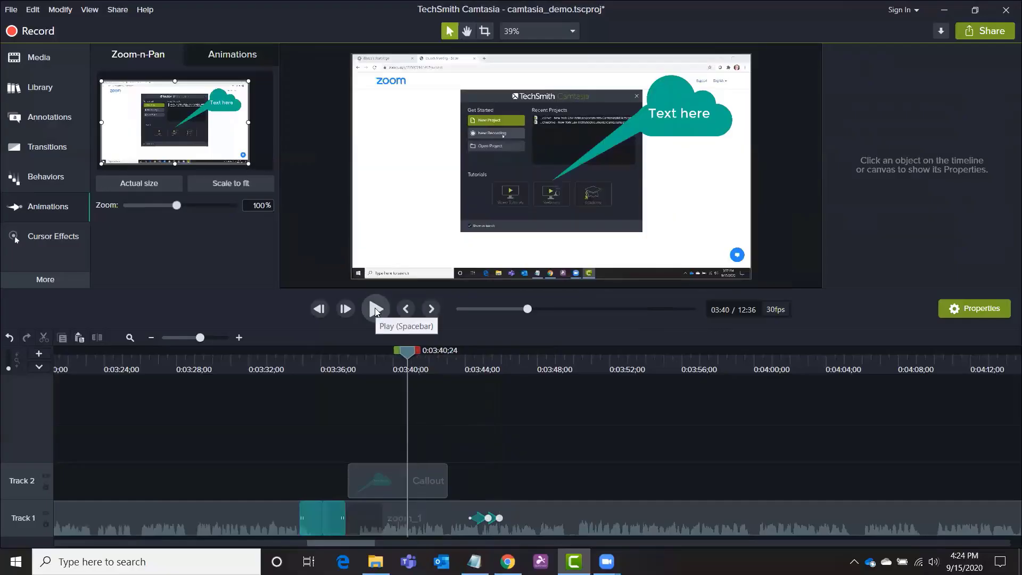
pyautogui.click(376, 310)
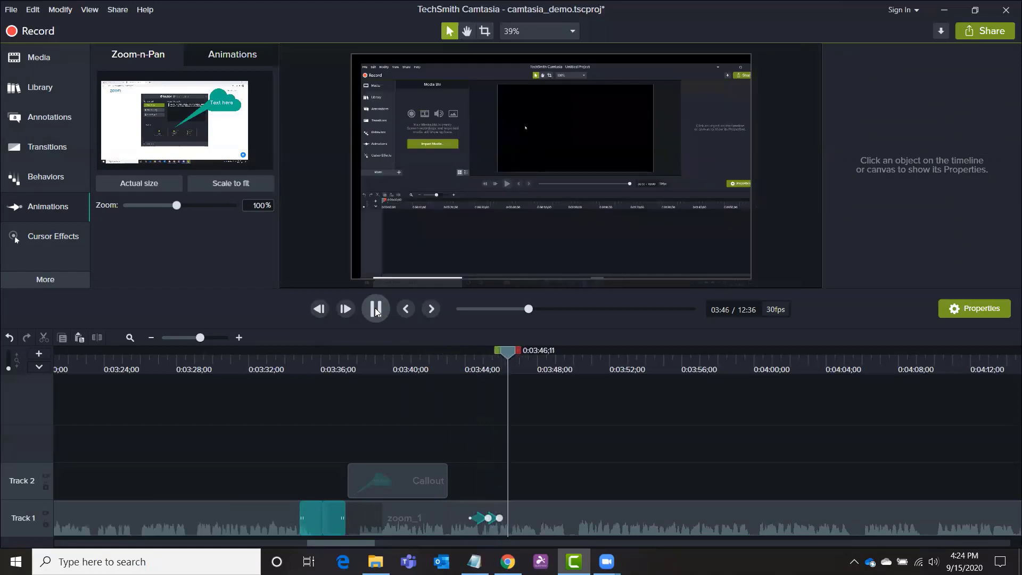
pyautogui.click(377, 311)
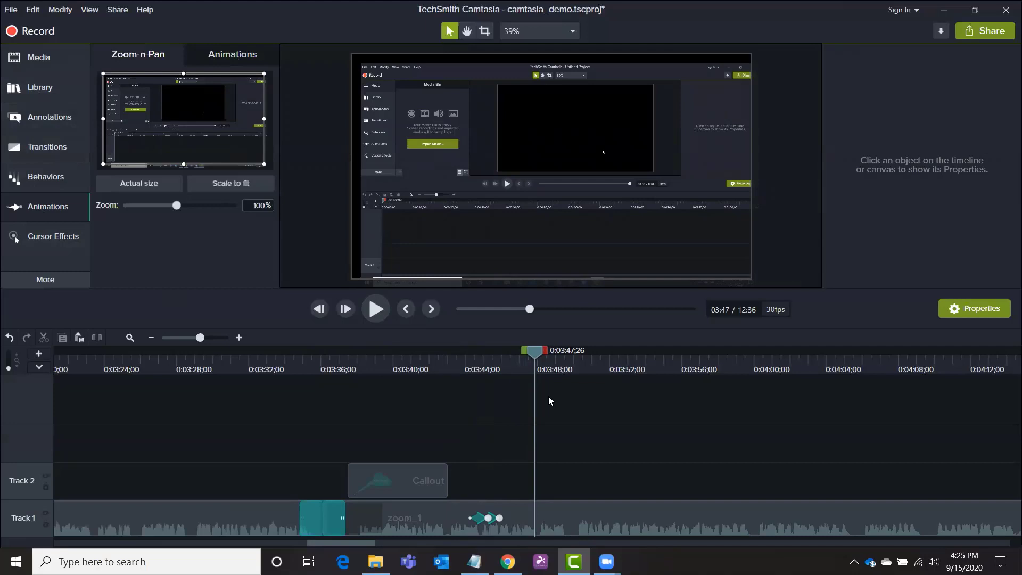
# Step: Move the playhead back to 0:00:00;00 at the start of zoom_0
pyautogui.moveTo(535, 355); pyautogui.dragTo(79, 360)
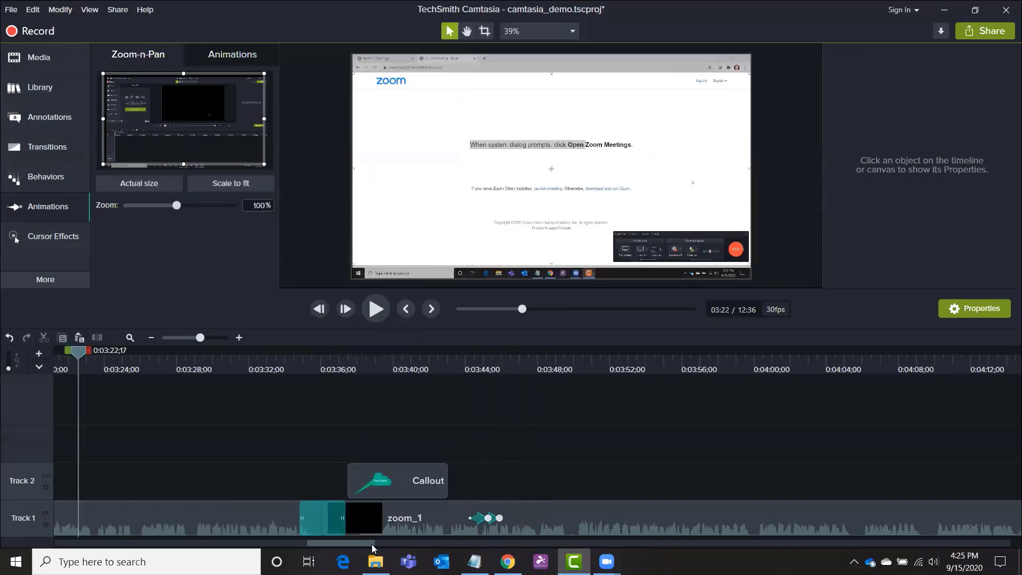
pyautogui.moveTo(373, 543); pyautogui.dragTo(68, 556)
pyautogui.moveTo(64, 354); pyautogui.dragTo(52, 351)
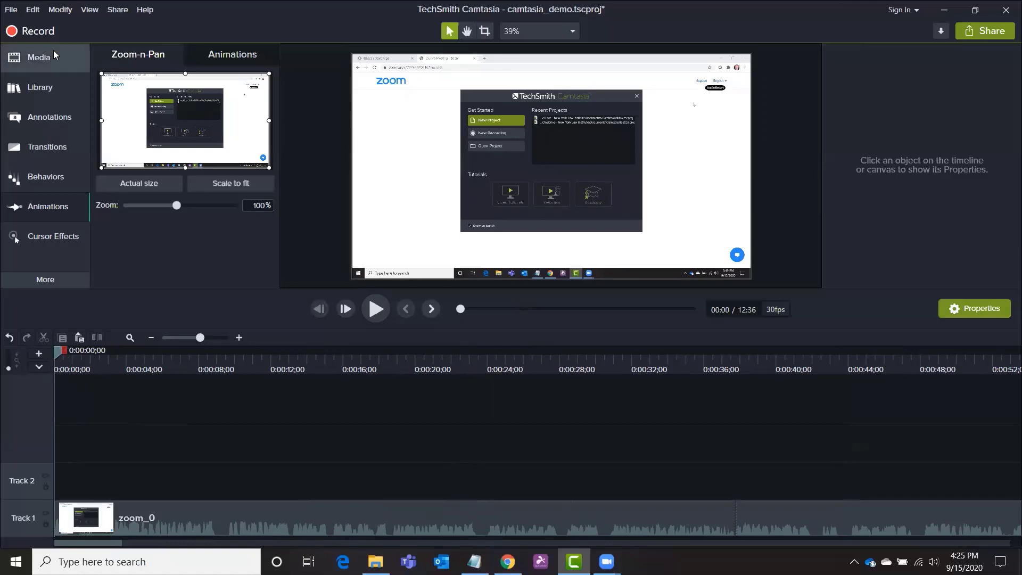
# Step: Expand the Intros folder in the Camtasia 2019 library and scroll to redtrianglescroll
pyautogui.click(46, 89)
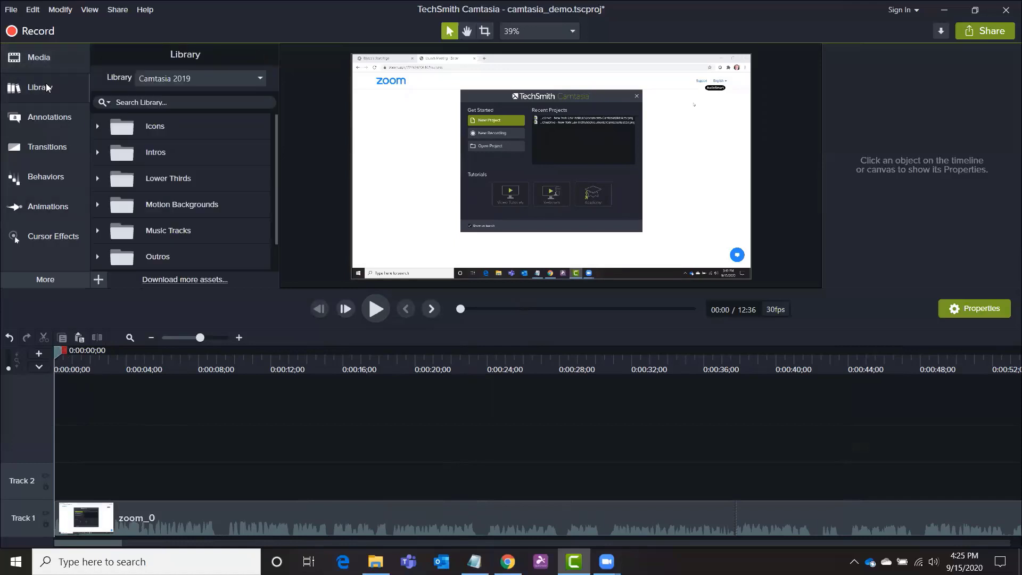
pyautogui.doubleClick(156, 152)
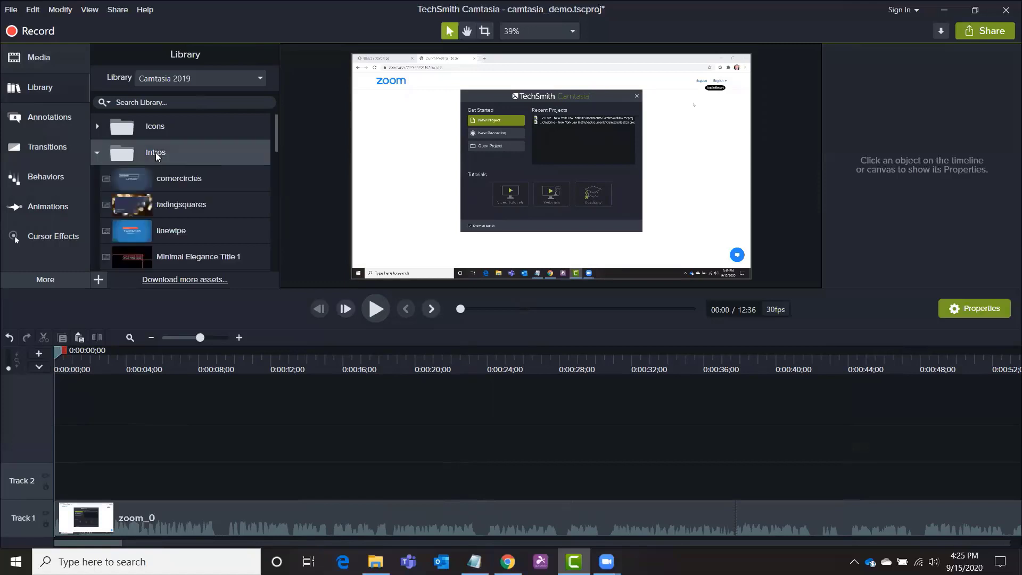
pyautogui.scroll(-10, 189, 212)
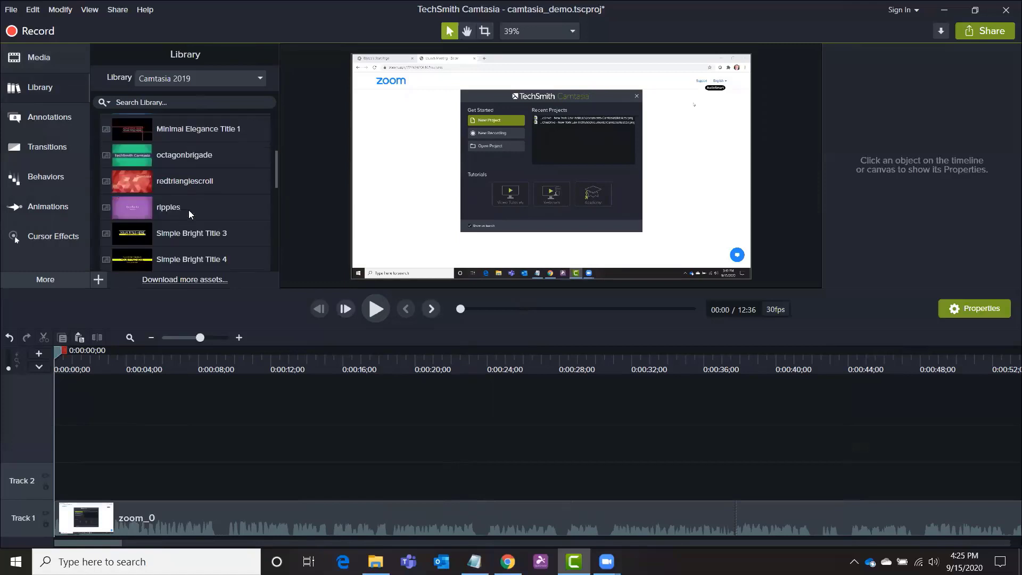
pyautogui.scroll(-5, 189, 210)
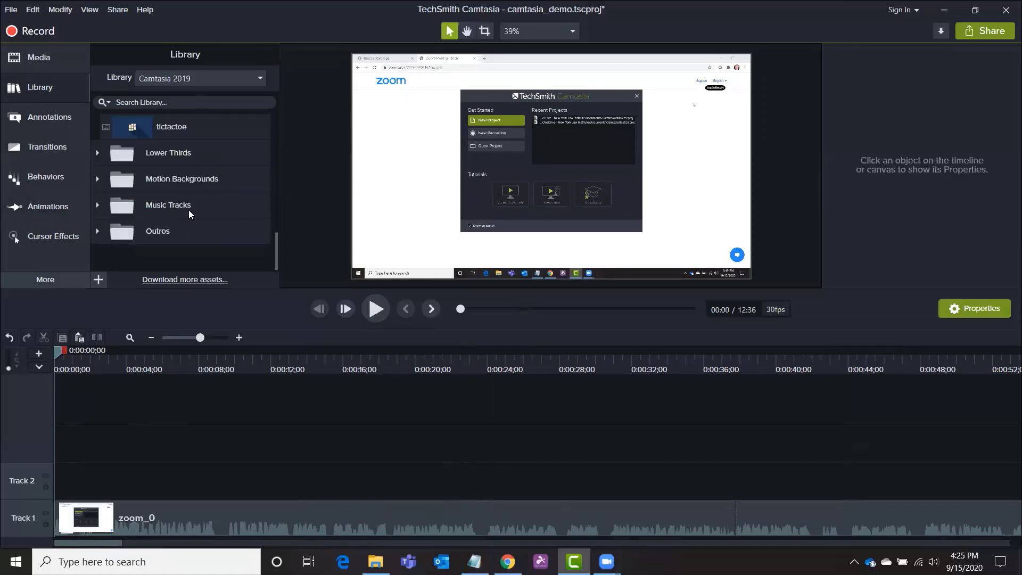
pyautogui.scroll(6, 189, 211)
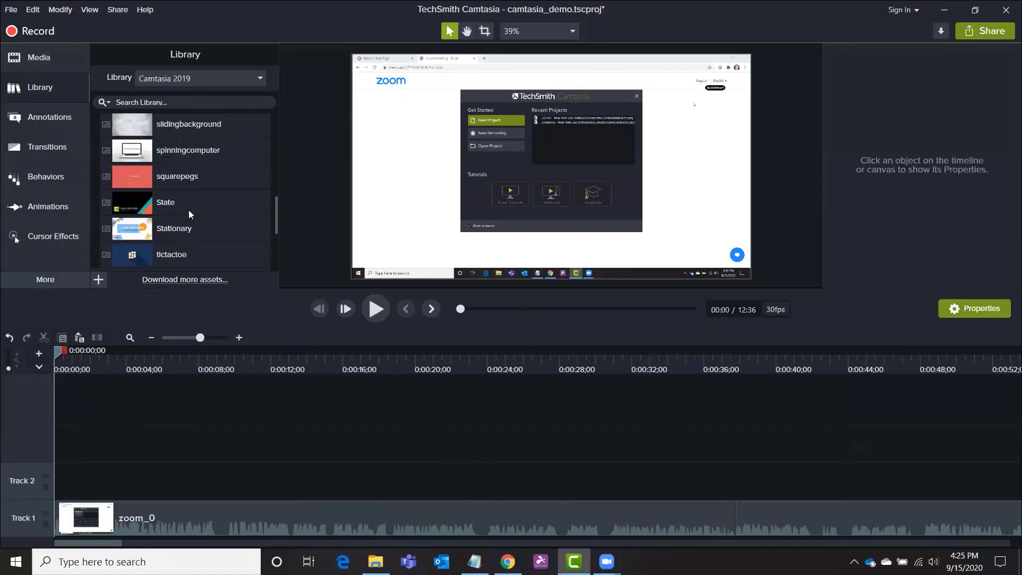
pyautogui.scroll(2, 188, 209)
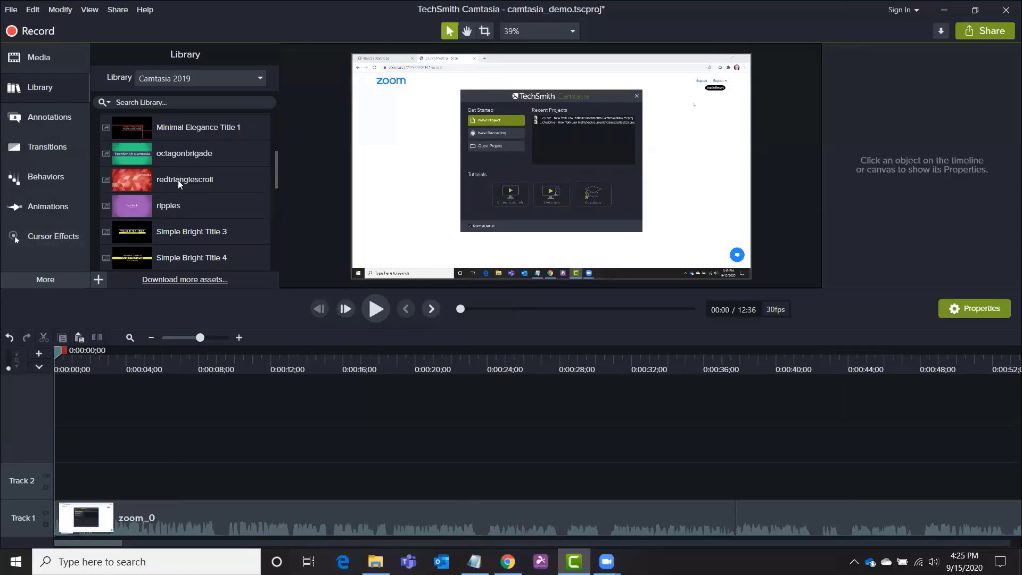
# Step: Add the redtrianglescroll intro and shift zoom_0 and zoom_1 later to make room
pyautogui.moveTo(178, 180); pyautogui.dragTo(391, 507)
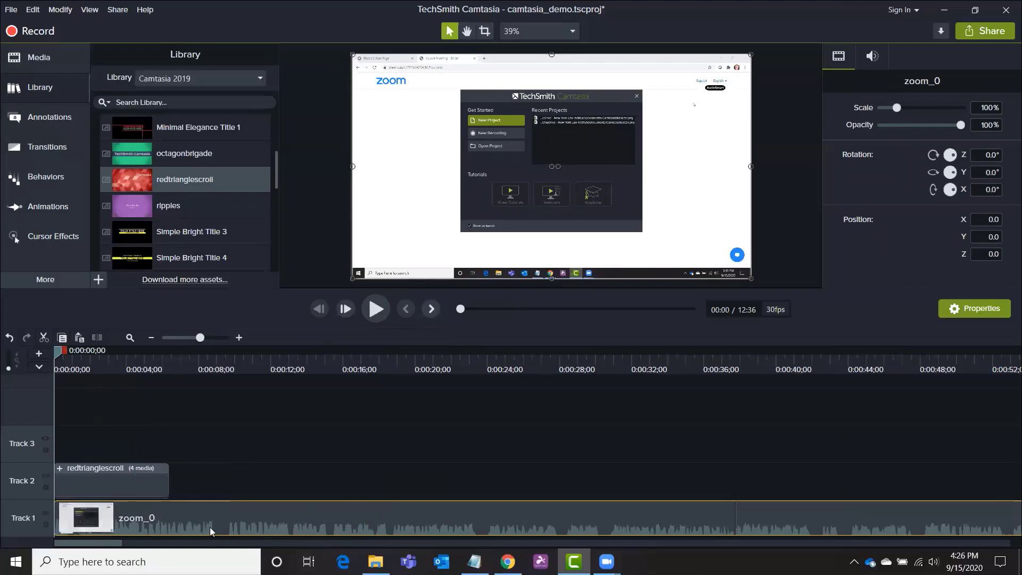
pyautogui.click(150, 337)
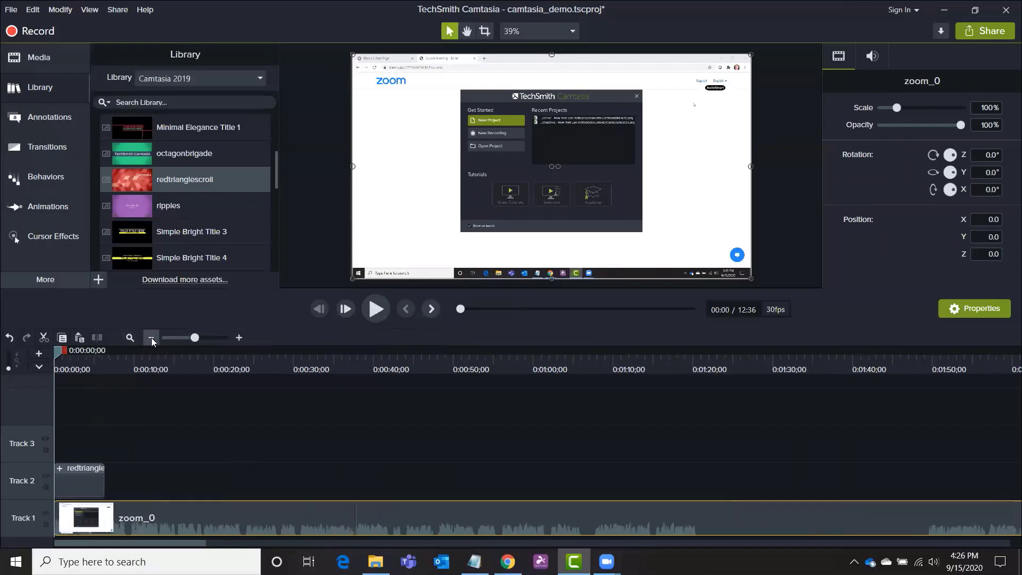
pyautogui.click(151, 337)
pyautogui.click(151, 337)
pyautogui.moveTo(583, 512); pyautogui.dragTo(803, 503)
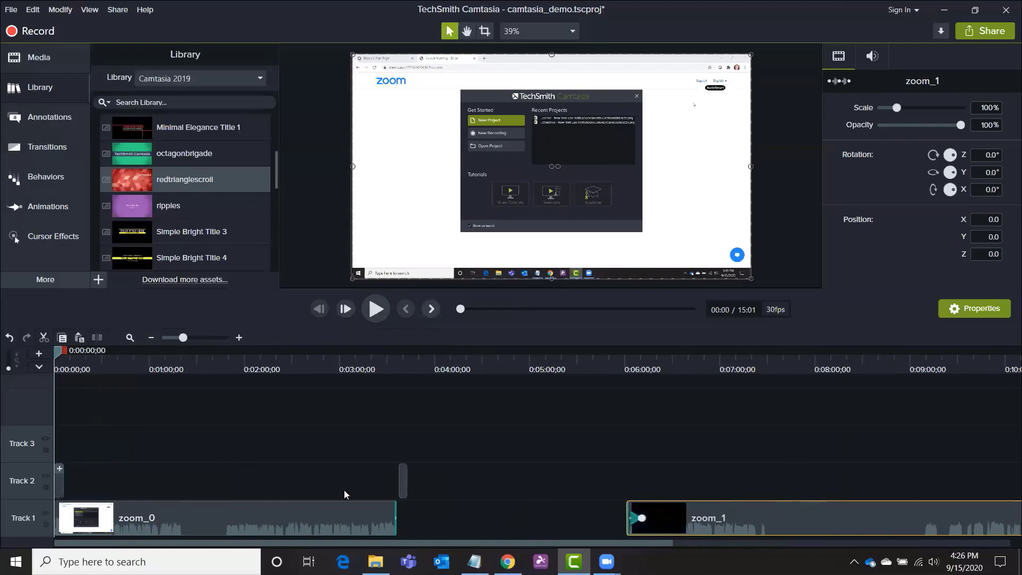
pyautogui.moveTo(345, 504); pyautogui.dragTo(581, 504)
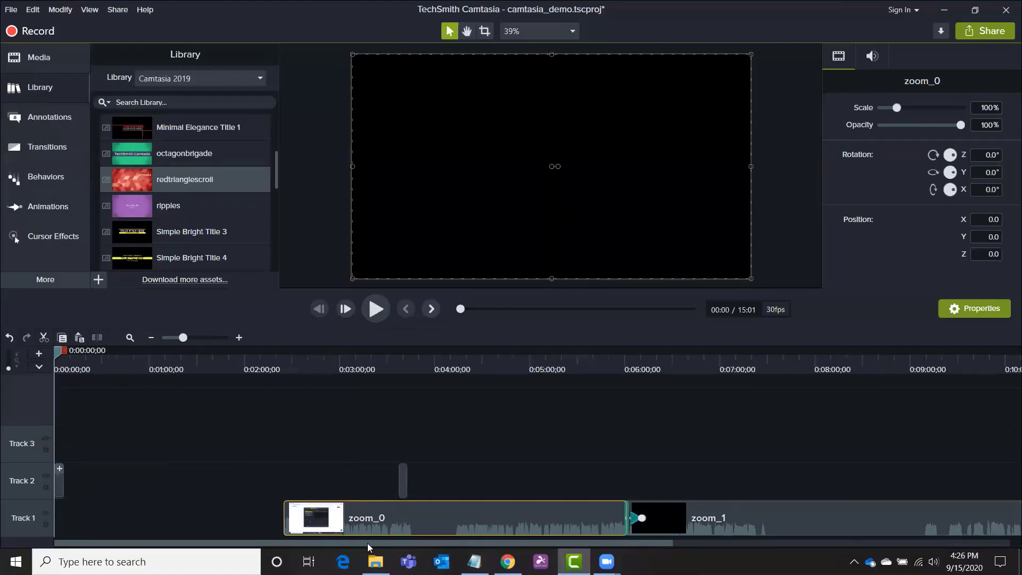
# Step: Place the intro at the start of Track 1 with zoom_0 and zoom_1 butted after it
pyautogui.moveTo(64, 478); pyautogui.dragTo(67, 532)
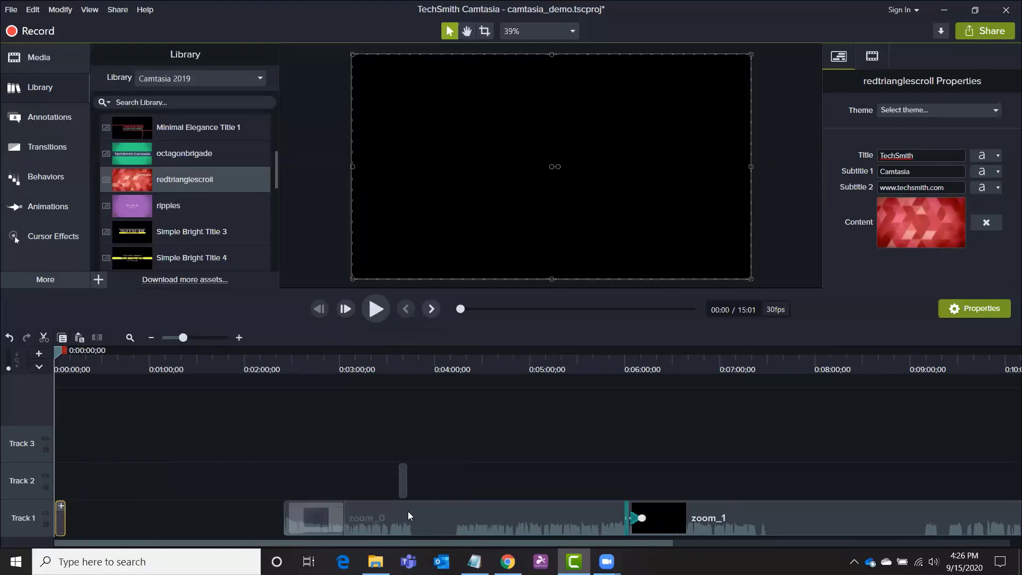
pyautogui.moveTo(408, 512); pyautogui.dragTo(187, 510)
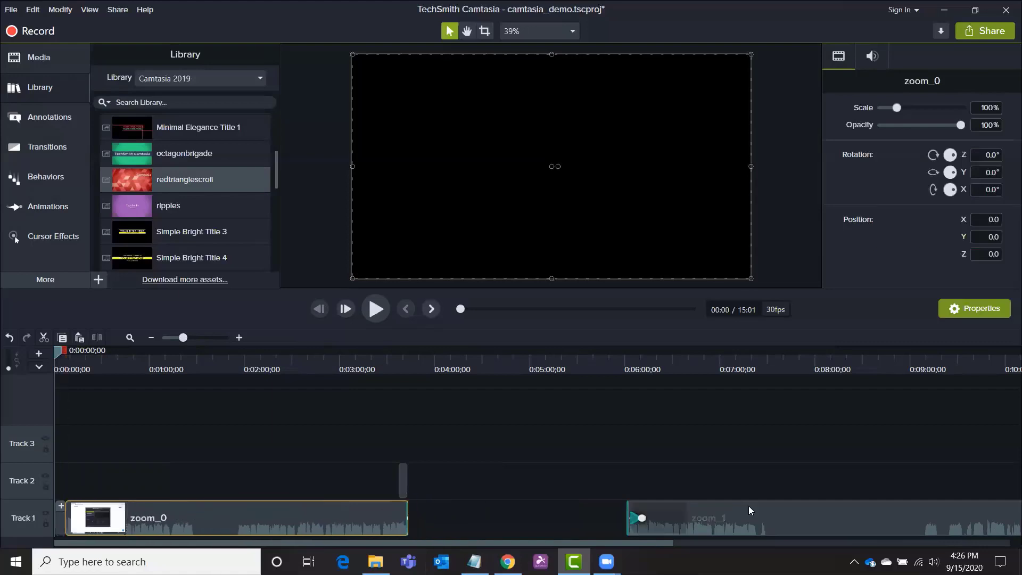
pyautogui.moveTo(774, 507); pyautogui.dragTo(554, 508)
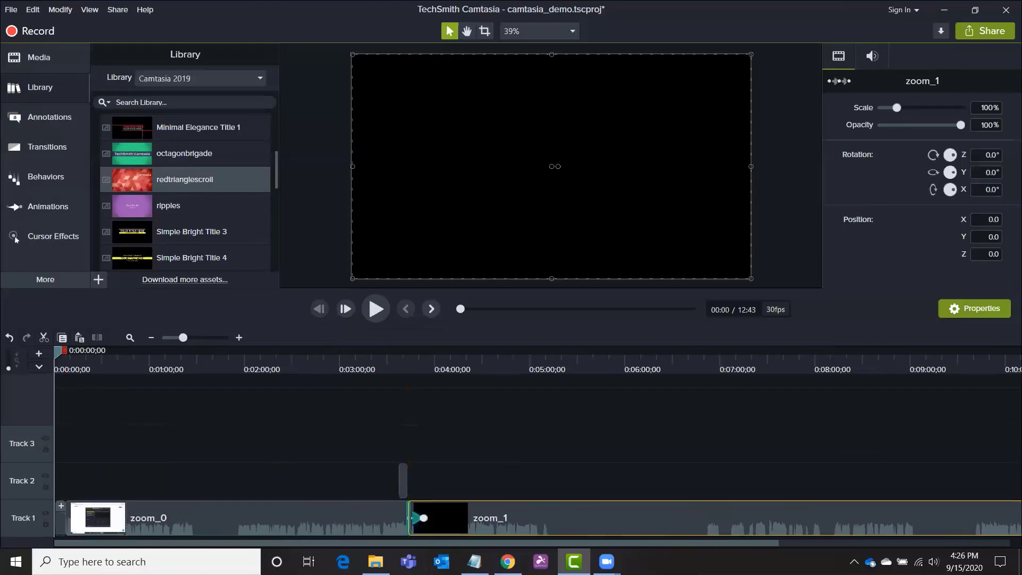
pyautogui.moveTo(474, 543); pyautogui.dragTo(566, 551)
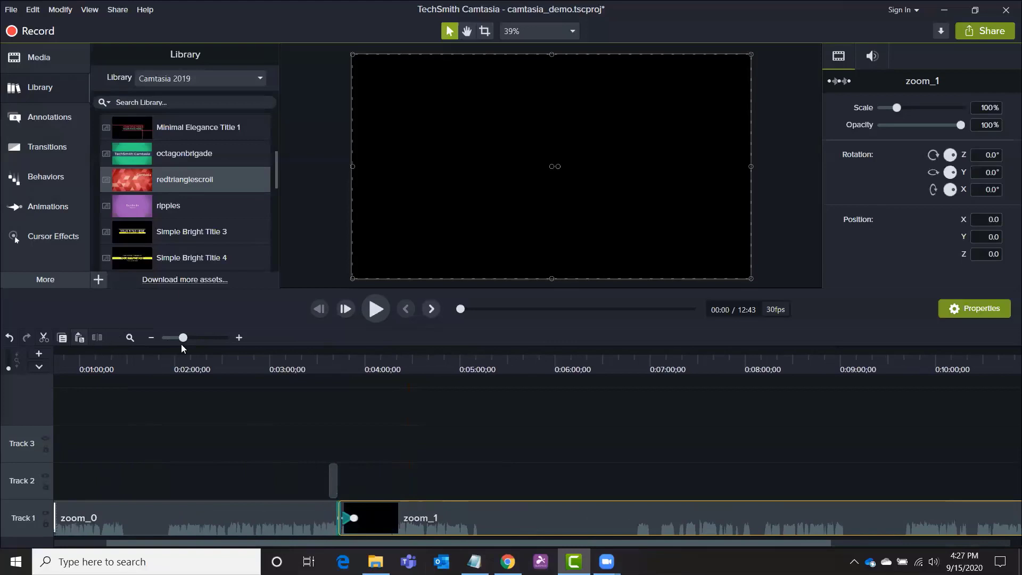
# Step: Zoom the timeline to 10-second steps and keep the callout clip on Track 2
pyautogui.click(239, 338)
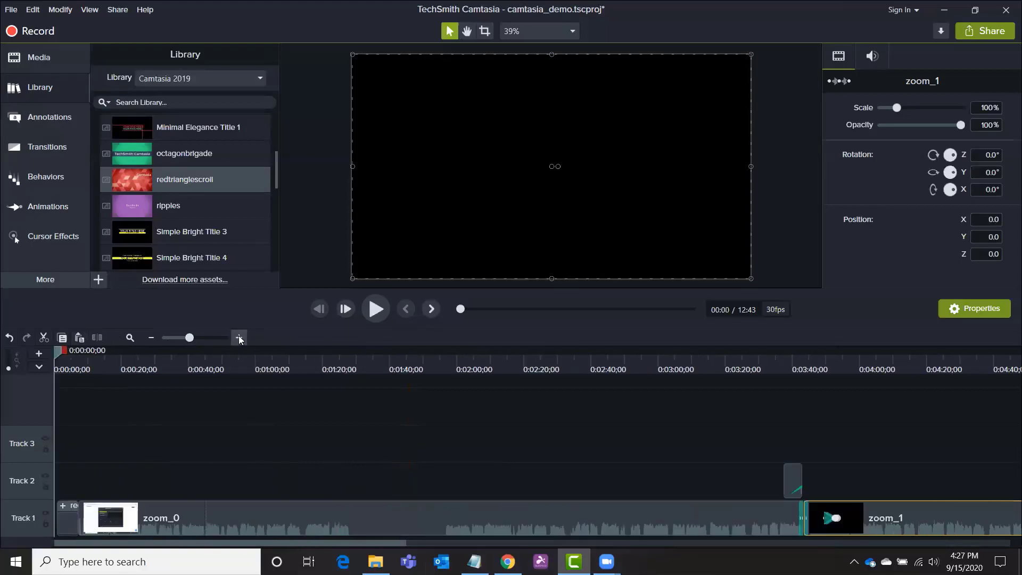
pyautogui.click(239, 338)
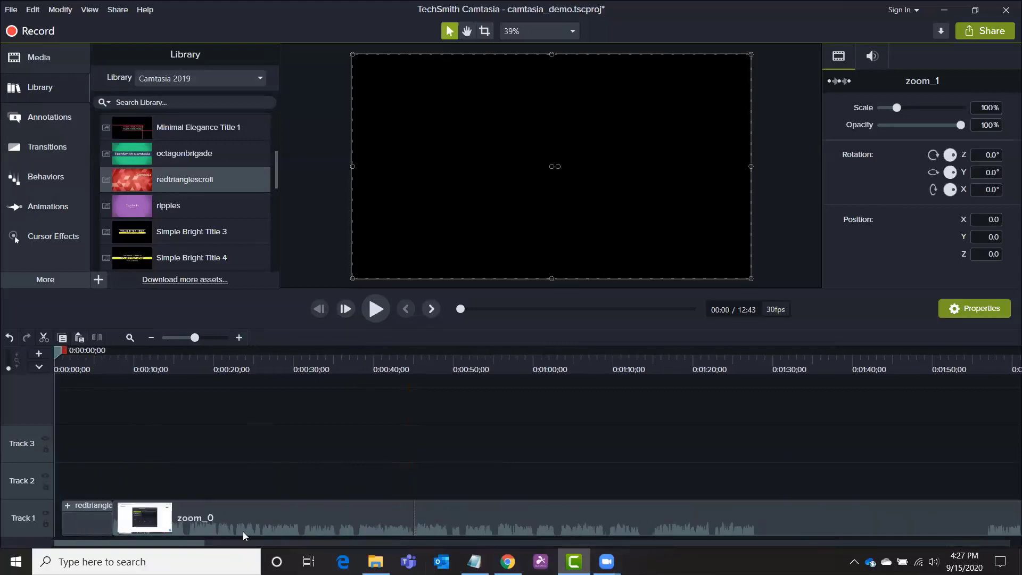
pyautogui.moveTo(193, 544); pyautogui.dragTo(403, 549)
pyautogui.moveTo(444, 471); pyautogui.dragTo(528, 448)
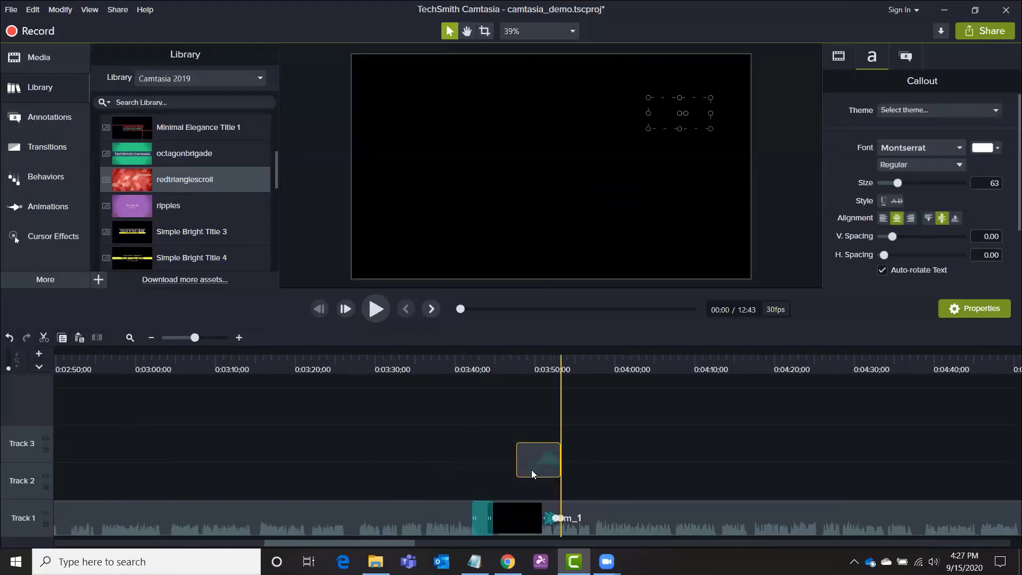
pyautogui.moveTo(531, 470); pyautogui.dragTo(542, 477)
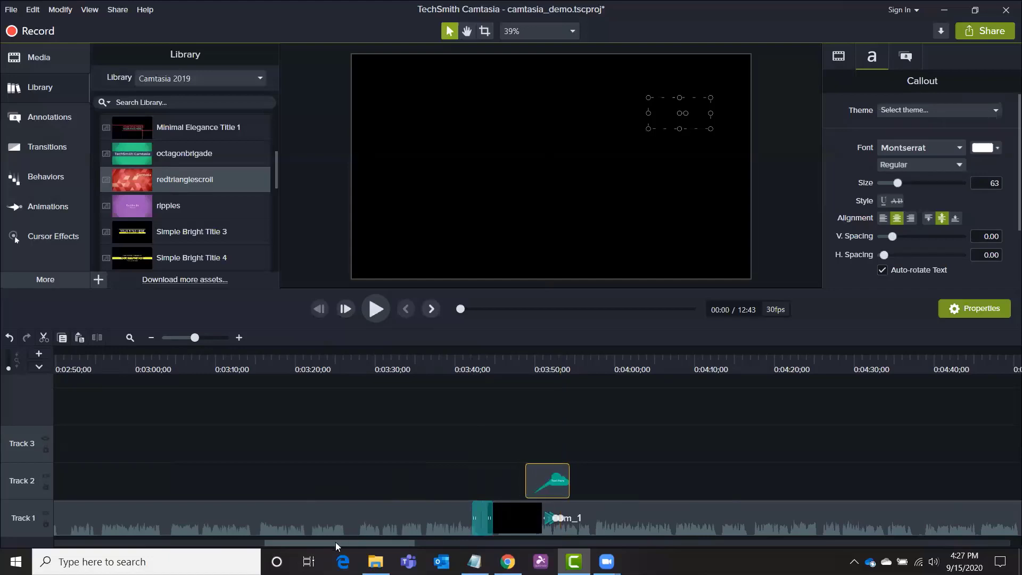
pyautogui.moveTo(336, 542); pyautogui.dragTo(46, 533)
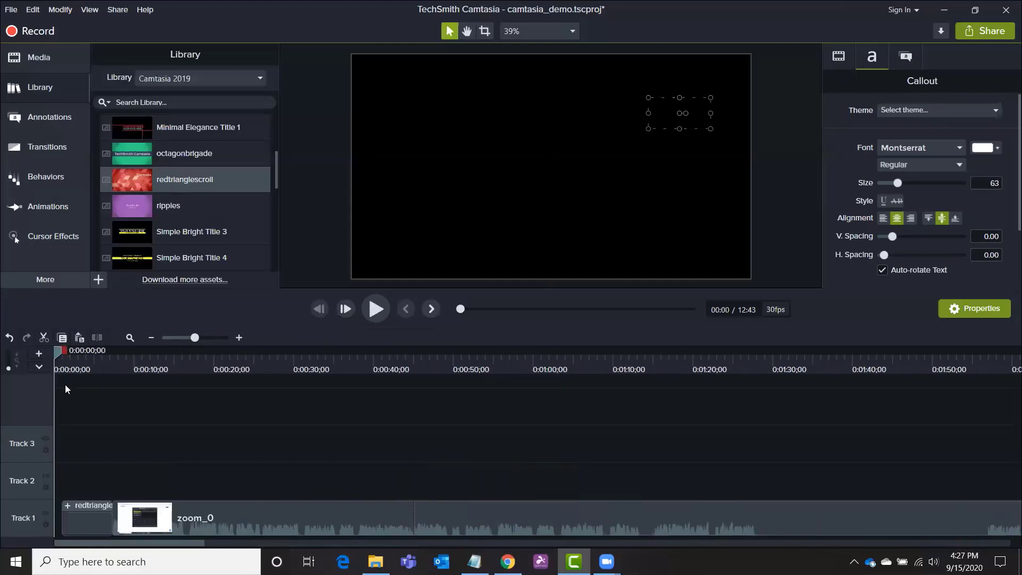
# Step: Set the intro Title to 'Intro', Subtitle 1 to the presenter's name, and clear Subtitle 2
pyautogui.click(381, 306)
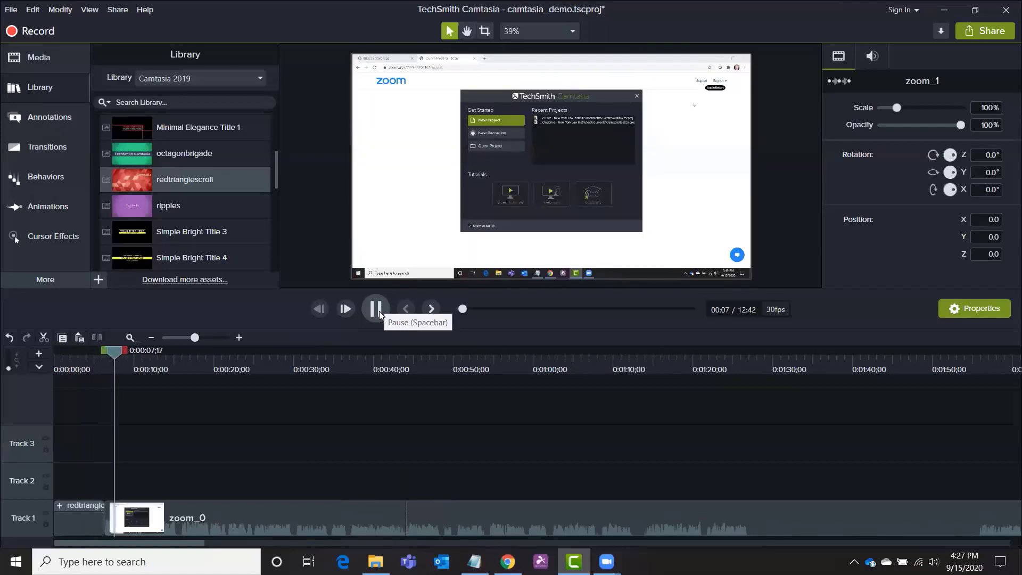
pyautogui.click(382, 311)
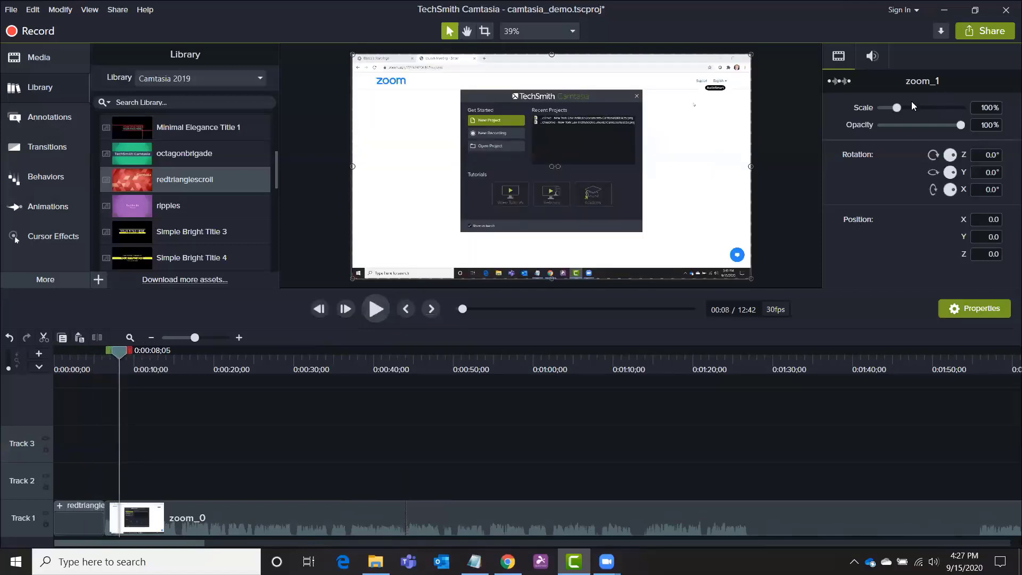
pyautogui.click(71, 518)
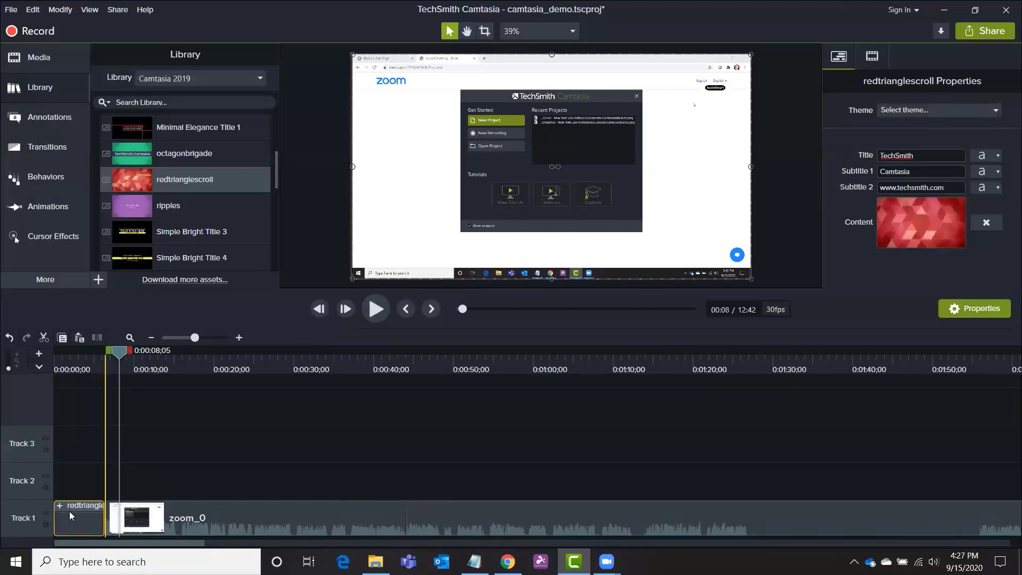
pyautogui.click(926, 156)
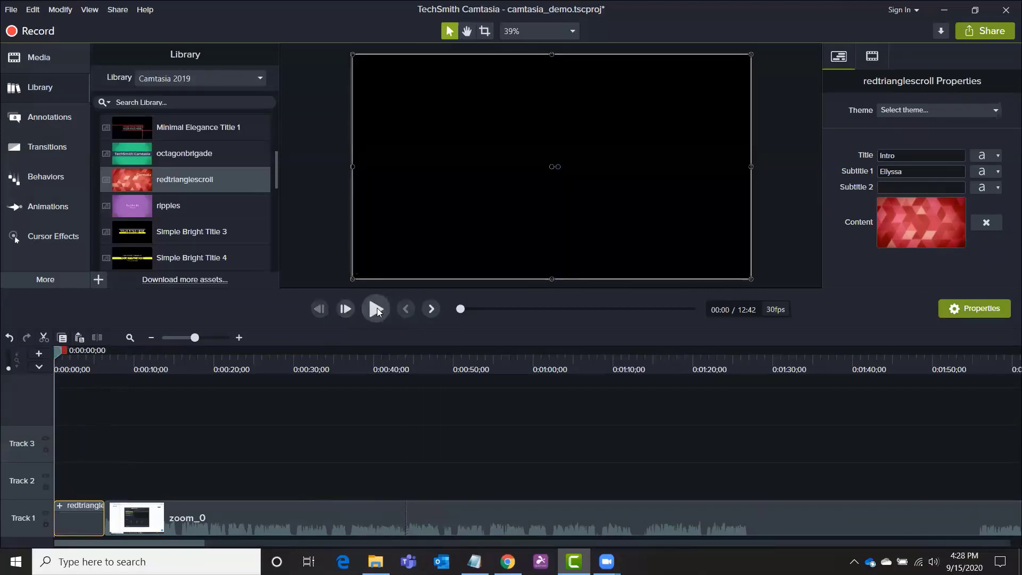
# Step: Preview the retitled intro, rewind to the start and hide the Library
pyautogui.click(377, 308)
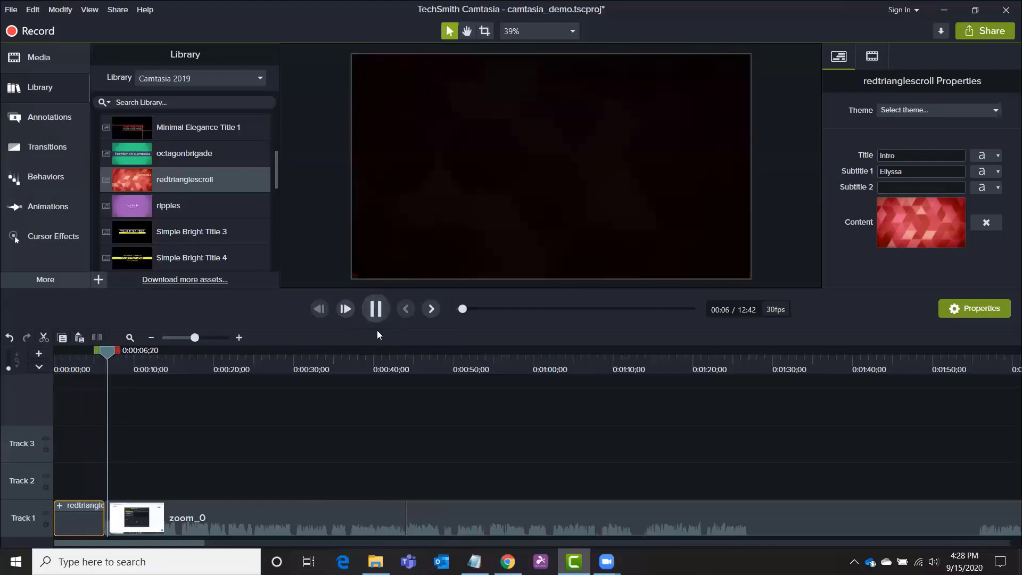
pyautogui.click(378, 311)
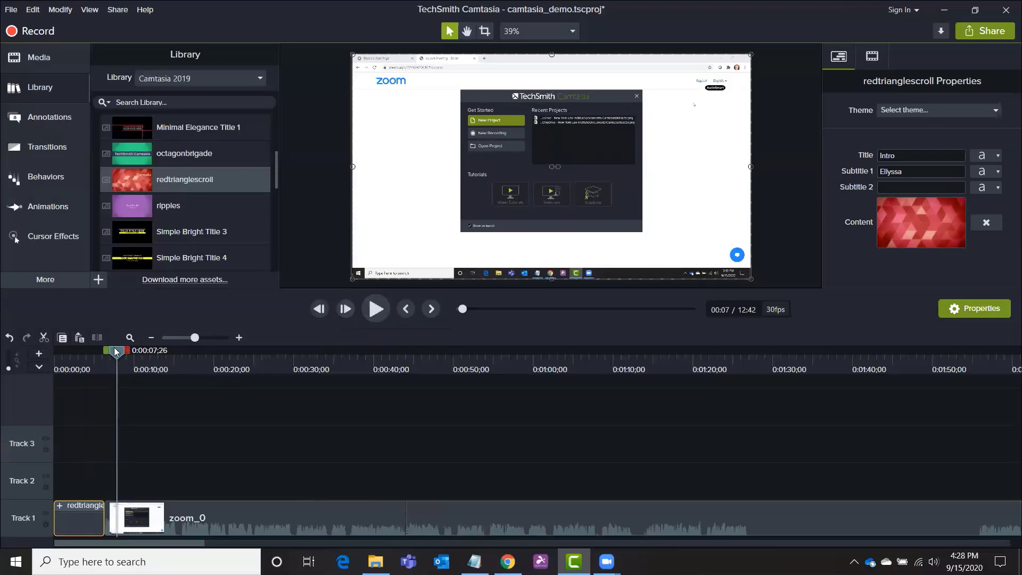
pyautogui.moveTo(114, 348); pyautogui.dragTo(49, 362)
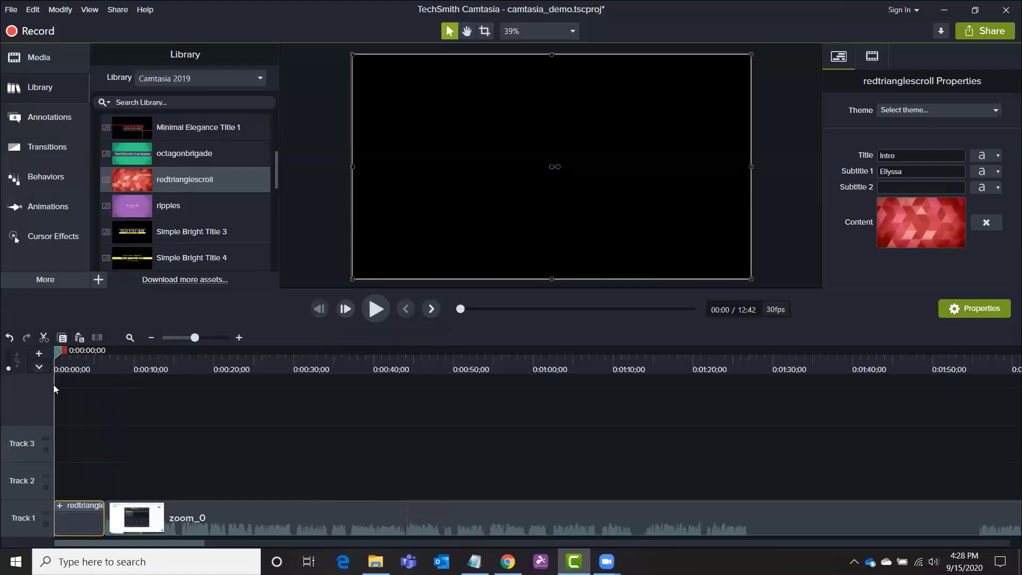
pyautogui.click(51, 90)
# Step: Drag the atthetop track from Library > Music Tracks onto Track 2 at the start
pyautogui.click(52, 89)
pyautogui.scroll(3, 181, 159)
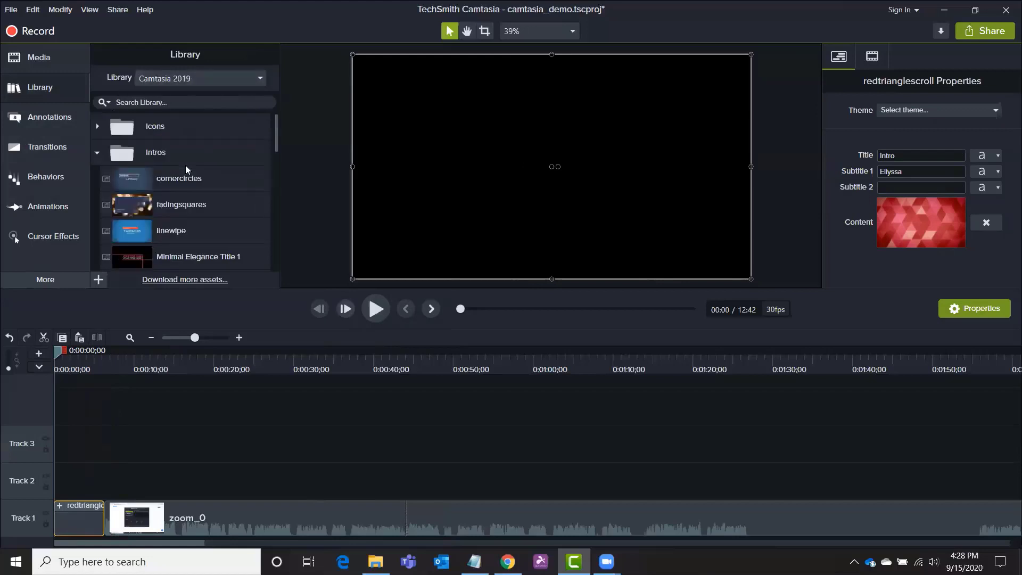
pyautogui.click(97, 153)
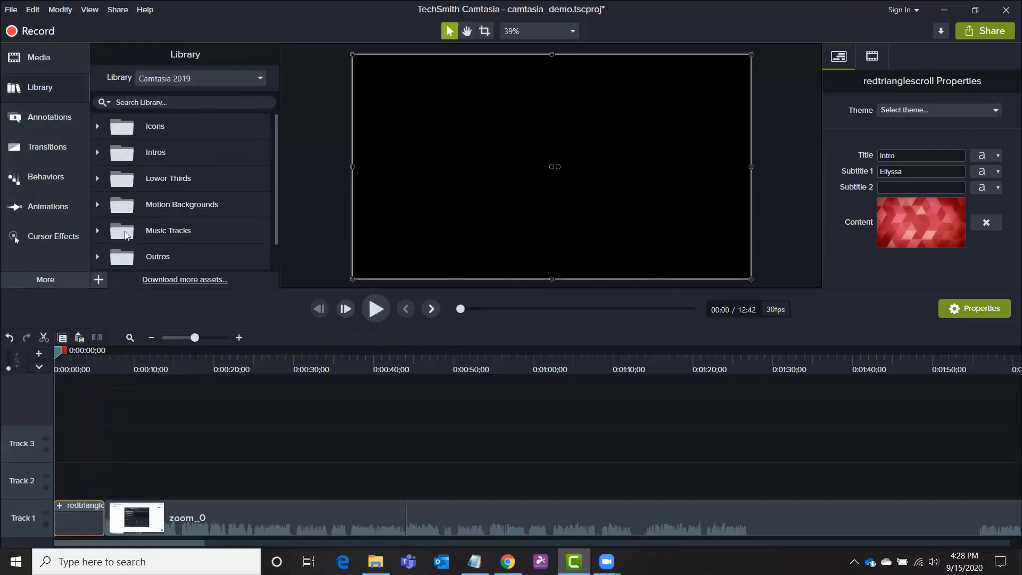
pyautogui.doubleClick(162, 231)
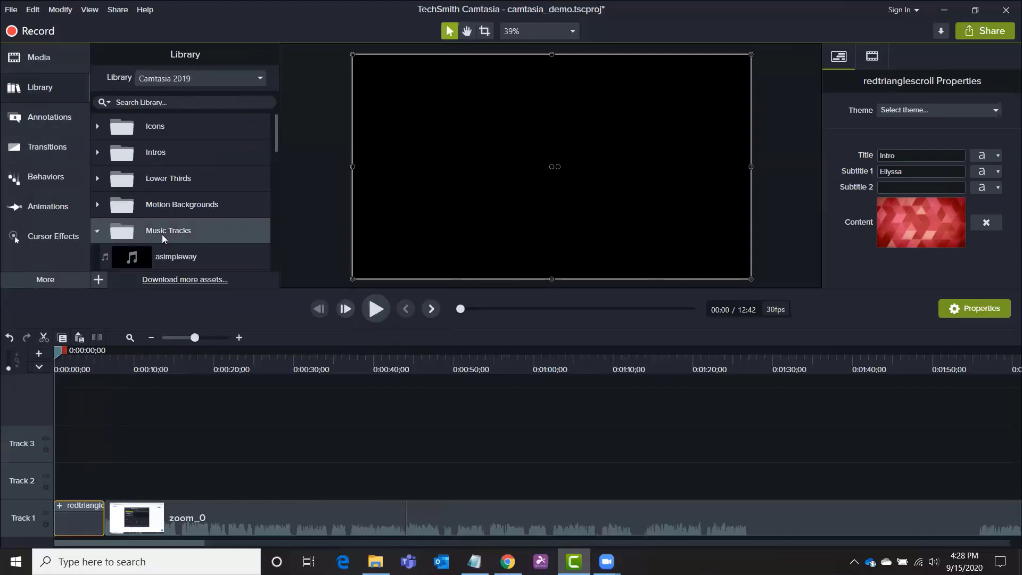
pyautogui.scroll(-2, 162, 234)
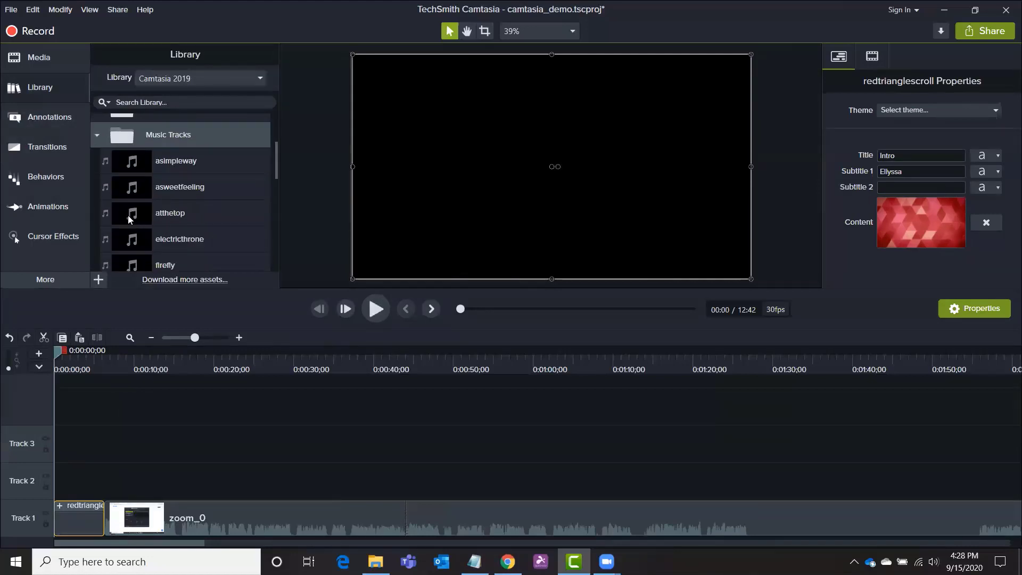
pyautogui.click(128, 218)
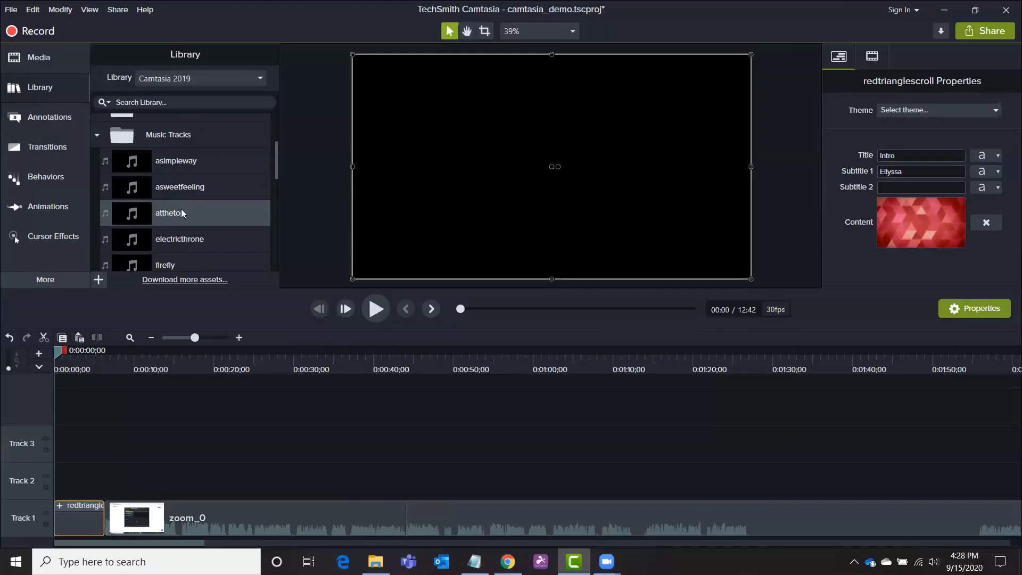
pyautogui.moveTo(191, 212); pyautogui.dragTo(57, 476)
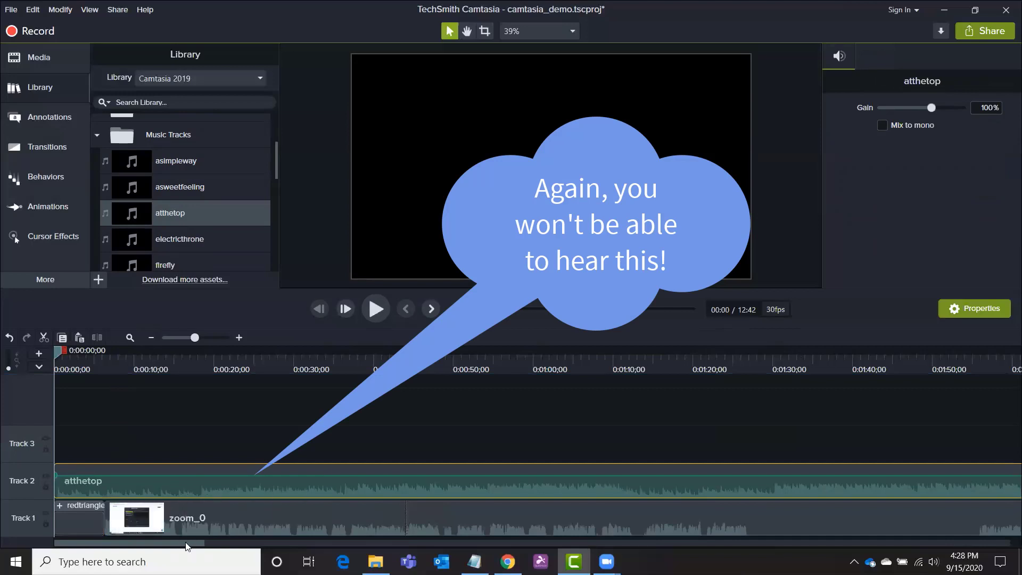
# Step: Trim the atthetop music to about 33 seconds and lower its volume to 75%
pyautogui.moveTo(211, 544); pyautogui.dragTo(286, 543)
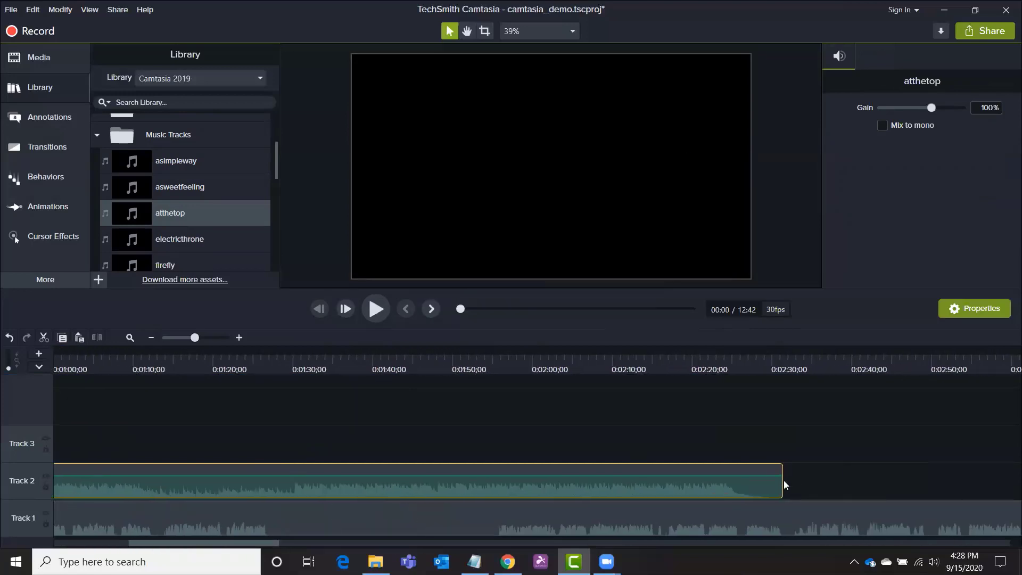
pyautogui.moveTo(782, 481); pyautogui.dragTo(106, 469)
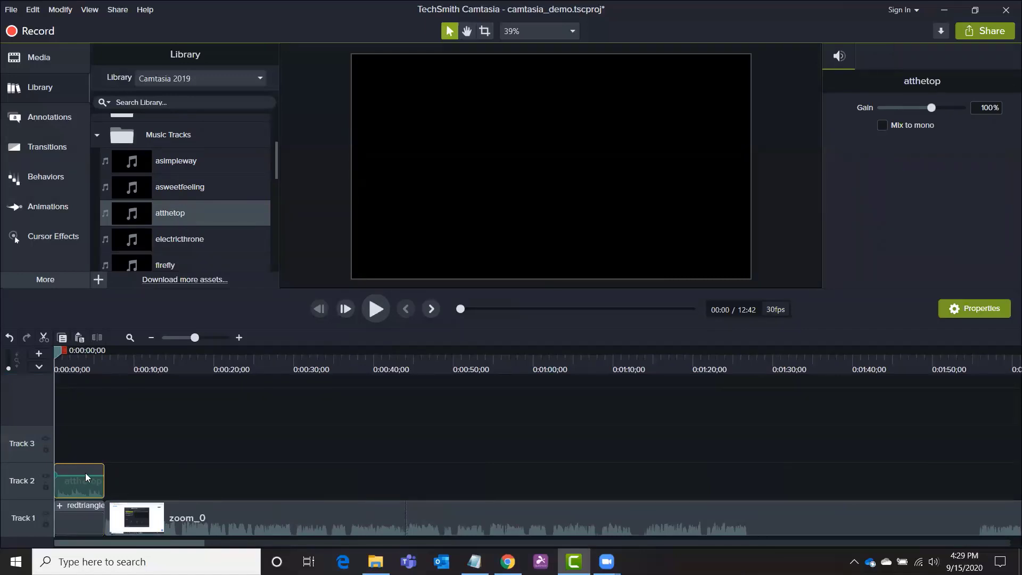
pyautogui.moveTo(82, 476); pyautogui.dragTo(81, 476)
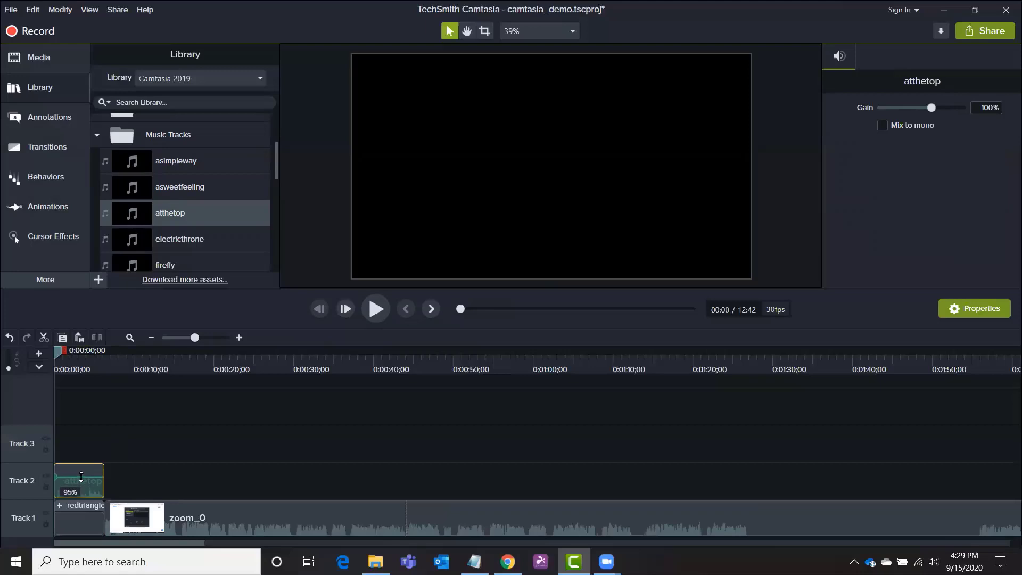
pyautogui.click(87, 515)
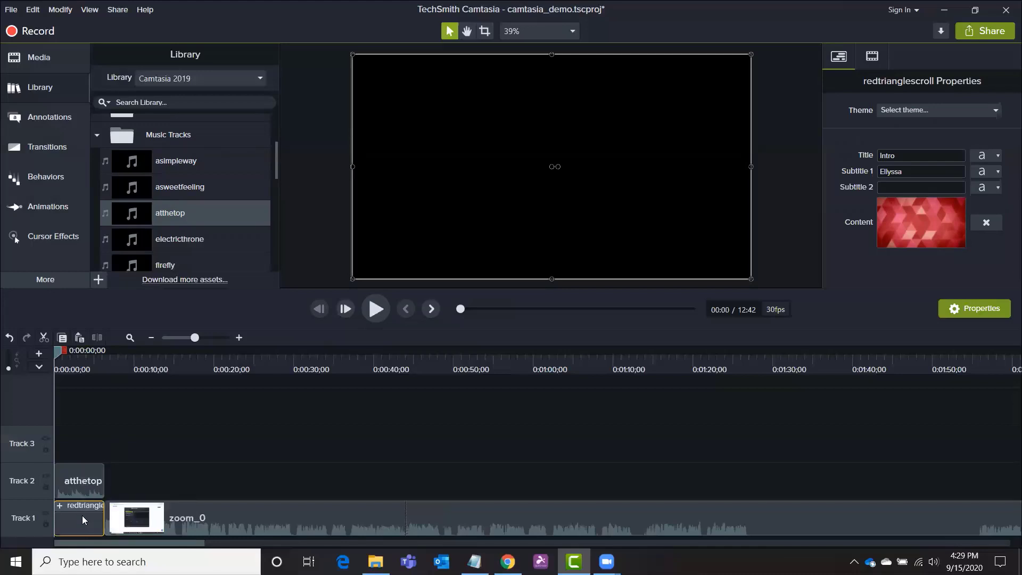
# Step: Place Radial blur between the intro and zoom_0, preview it, then lengthen it
pyautogui.click(38, 148)
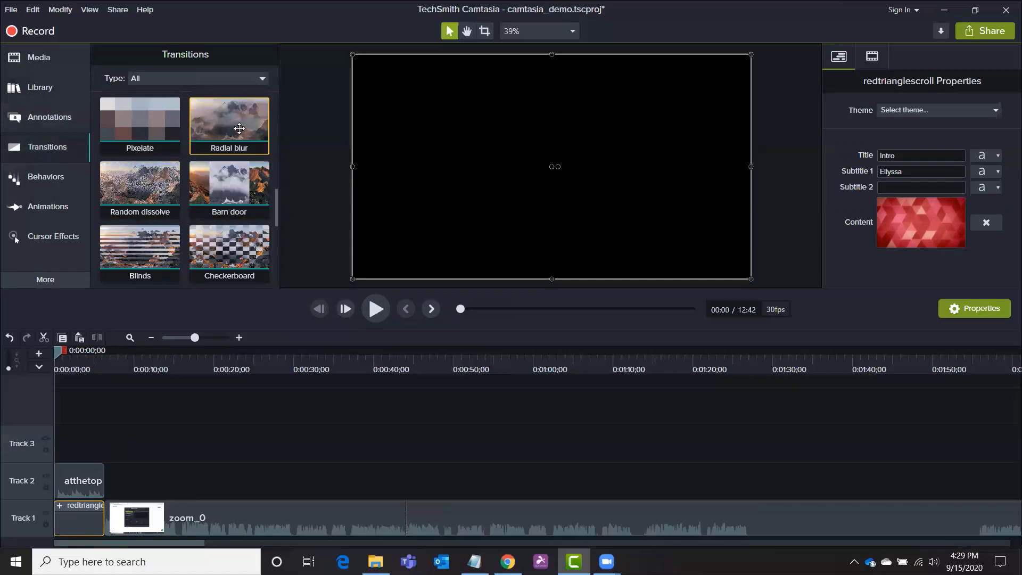
pyautogui.moveTo(239, 128); pyautogui.dragTo(114, 517)
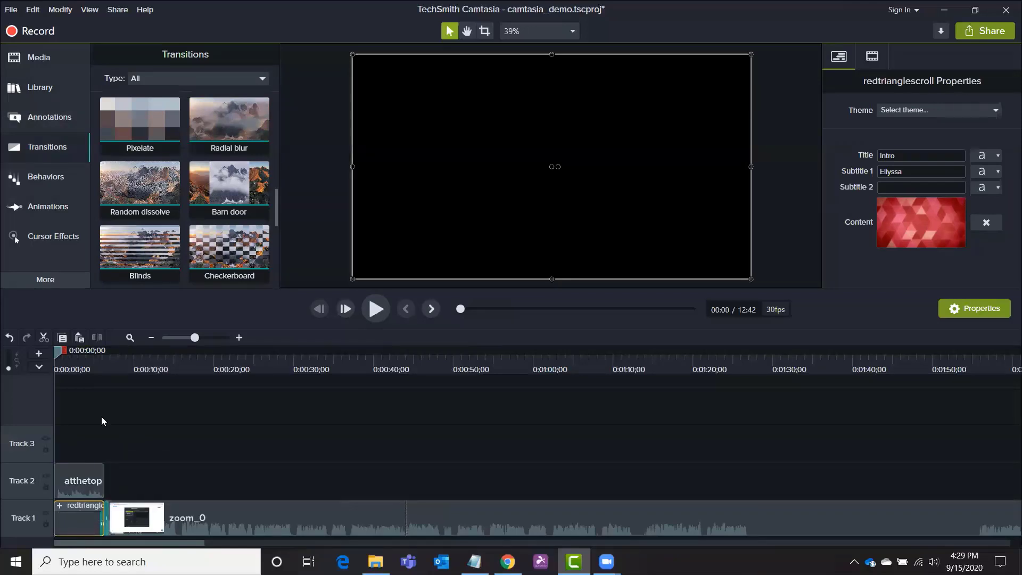
pyautogui.click(376, 303)
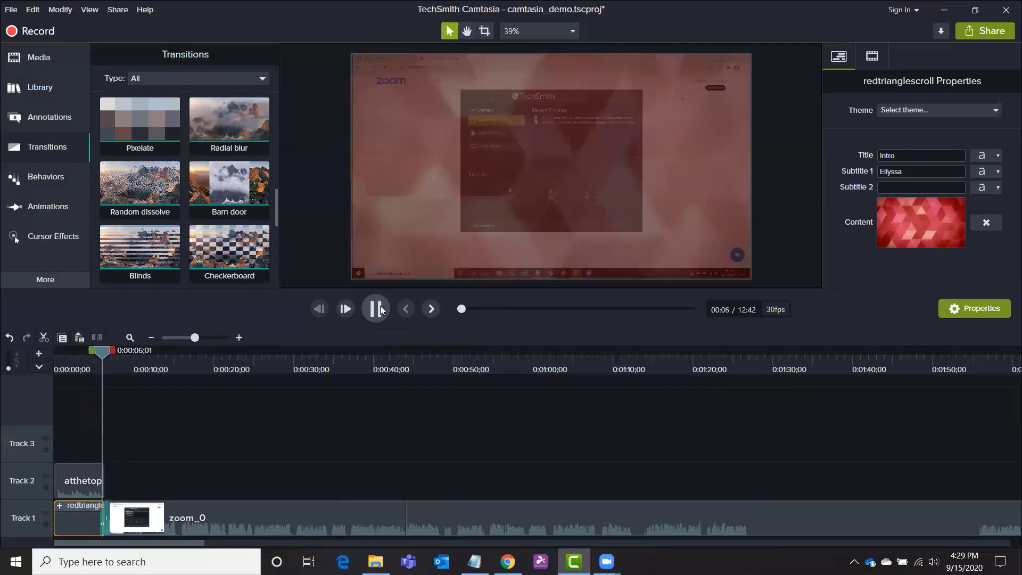
pyautogui.click(380, 308)
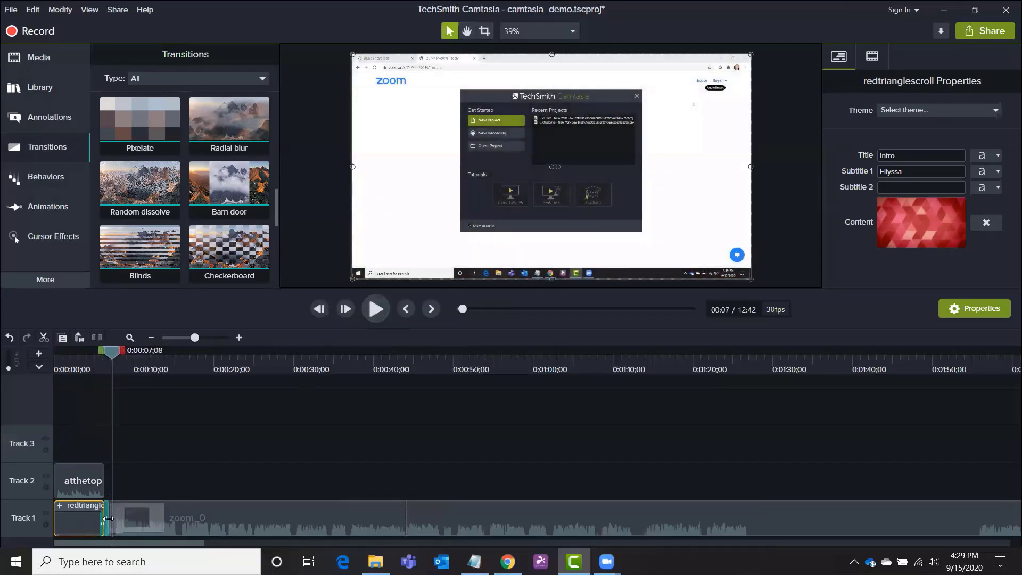
pyautogui.moveTo(108, 518); pyautogui.dragTo(124, 511)
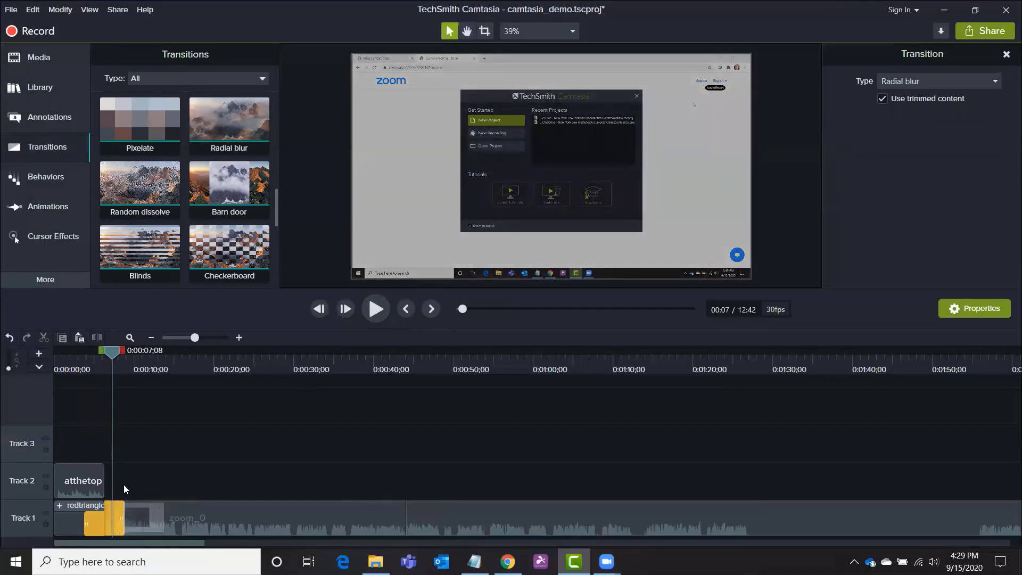
# Step: Raise the atthetop music clip's volume to 157% and play the intro to hear it
pyautogui.click(87, 479)
pyautogui.hotkey('ctrl', 'Home')
pyautogui.press('l')
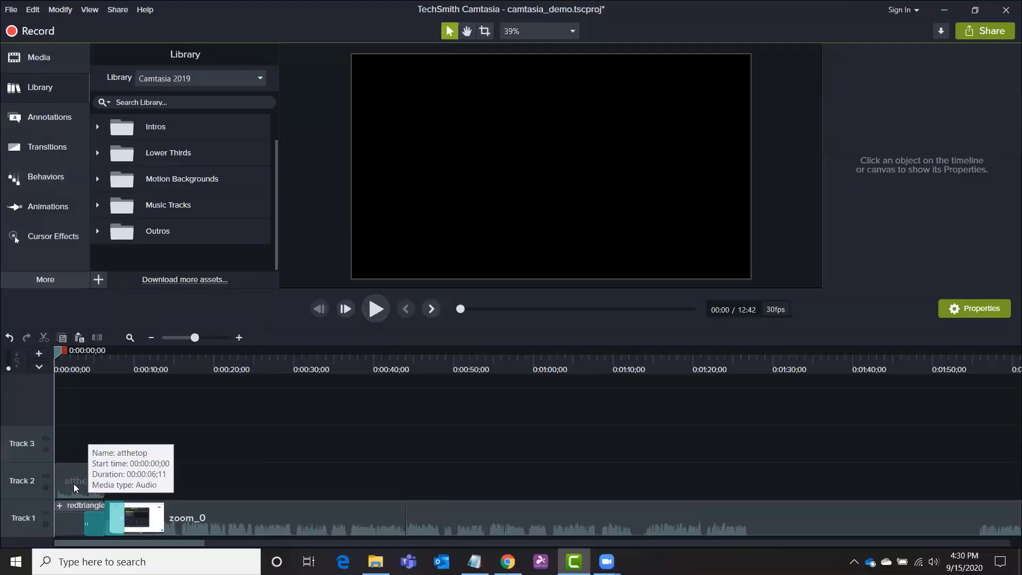
pyautogui.click(75, 487)
pyautogui.moveTo(72, 480); pyautogui.dragTo(70, 488)
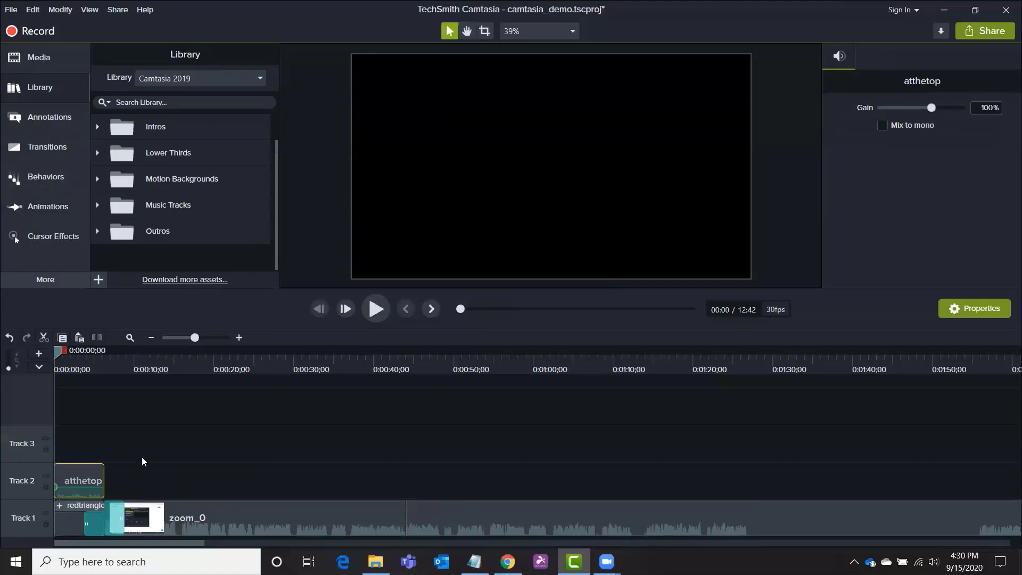
pyautogui.click(376, 309)
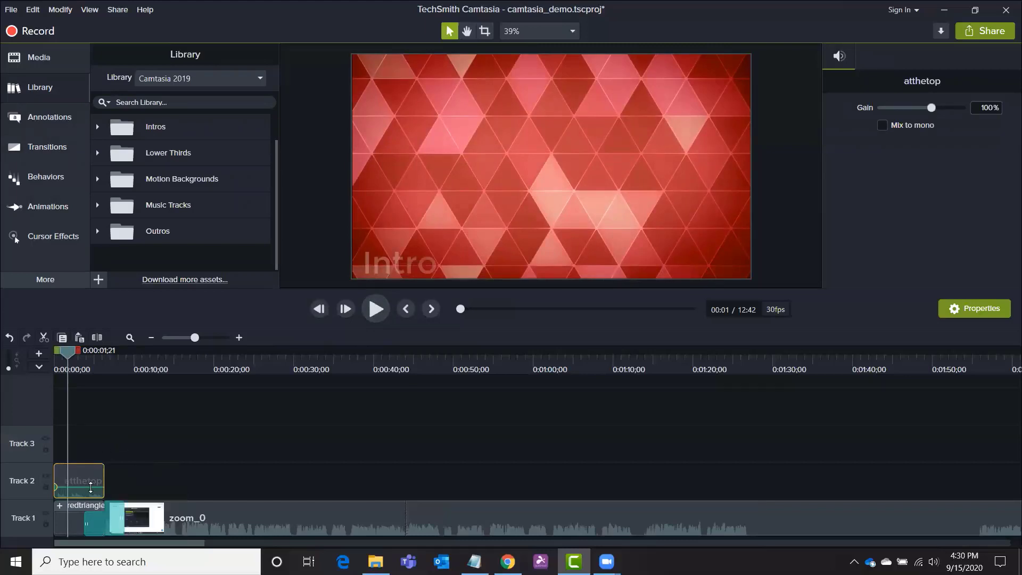
# Step: Add an audio point to atthetop, drop the volume after it to 42%, and replay from the start
pyautogui.rightClick(87, 477)
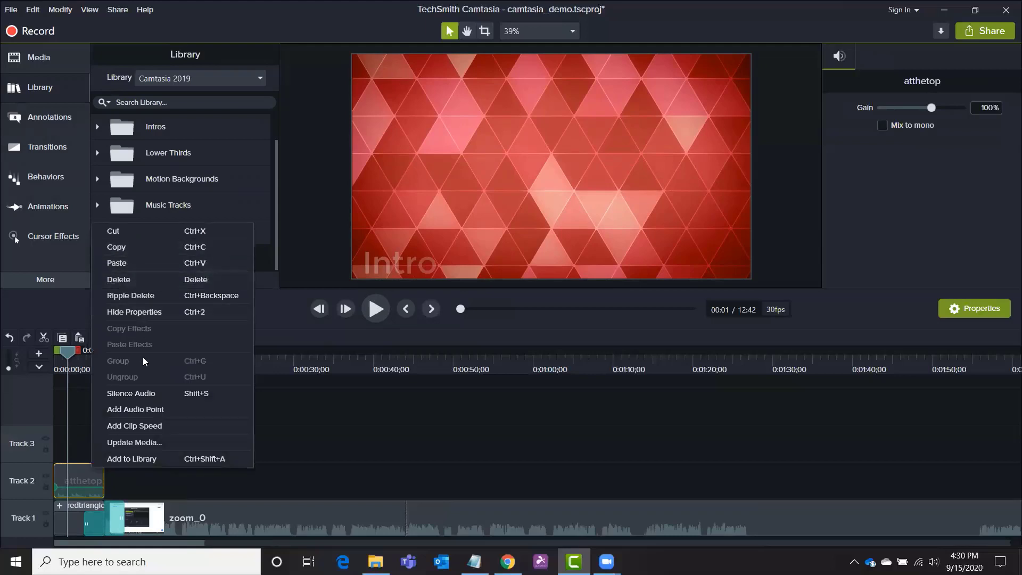
pyautogui.click(139, 410)
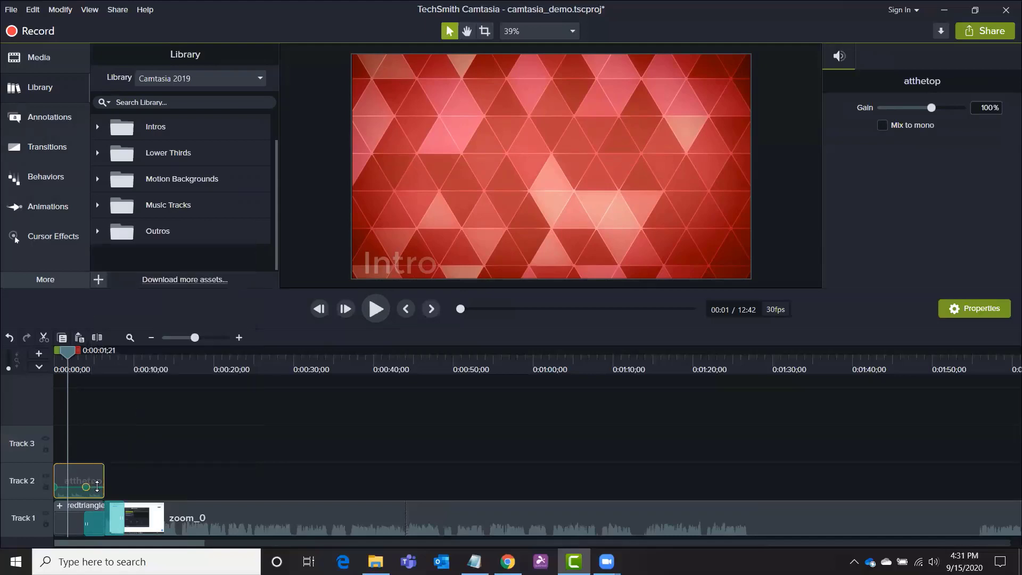
pyautogui.moveTo(96, 485); pyautogui.dragTo(102, 492)
pyautogui.moveTo(75, 355); pyautogui.dragTo(56, 353)
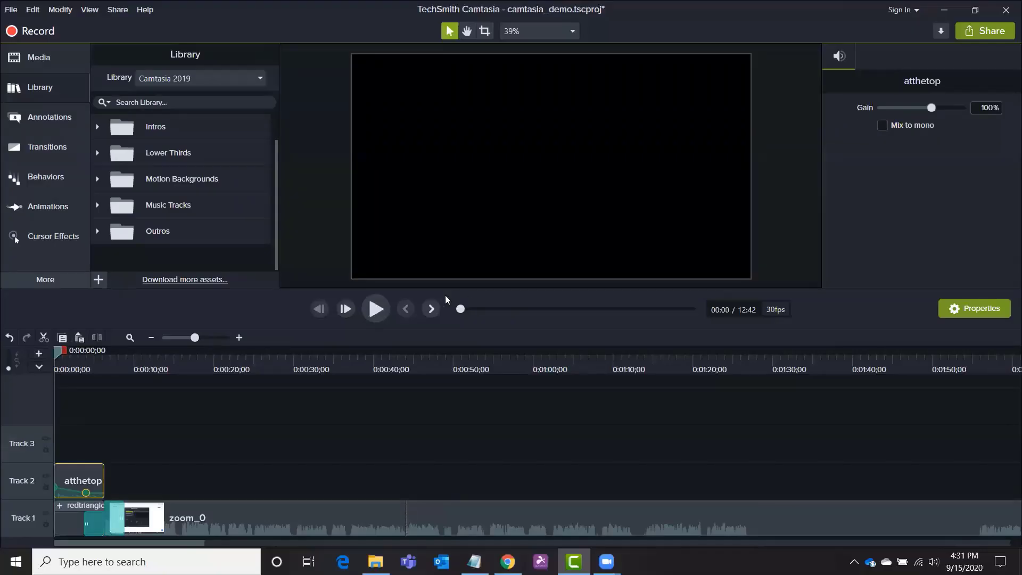
pyautogui.click(376, 309)
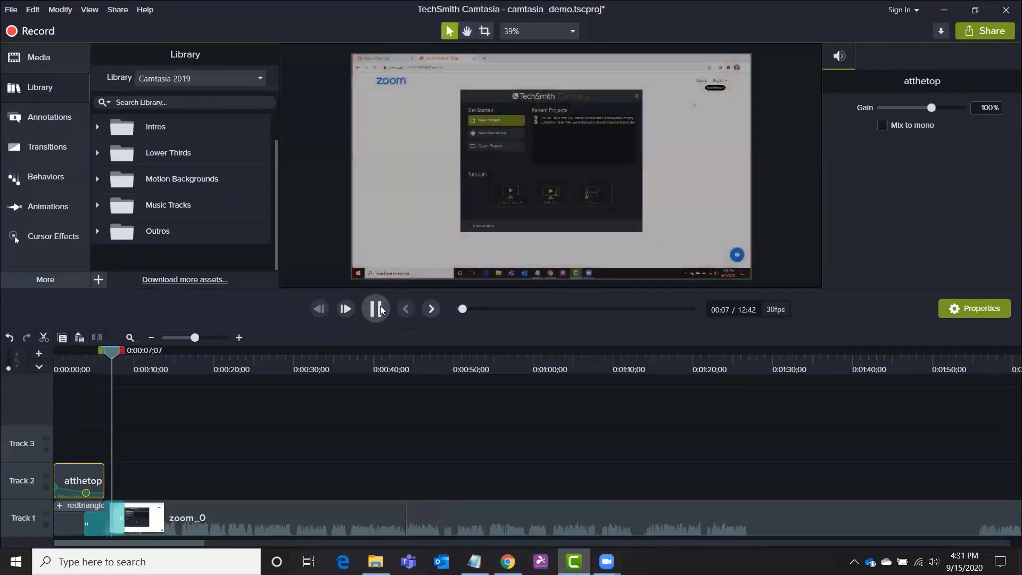
# Step: Stop playback and move the playhead to the end of the recording at 12:32
pyautogui.press('space')
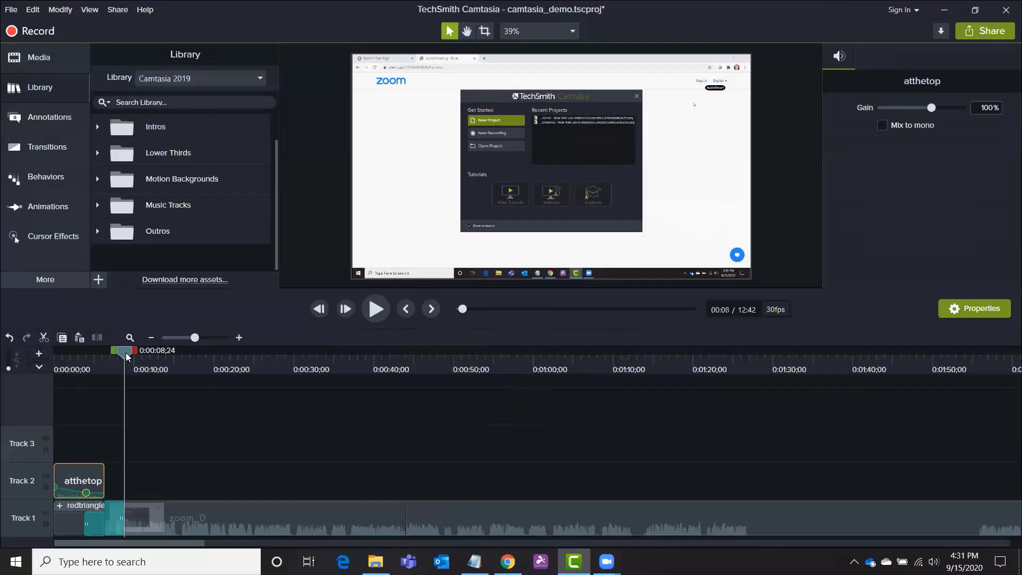
pyautogui.moveTo(125, 351); pyautogui.dragTo(1006, 384)
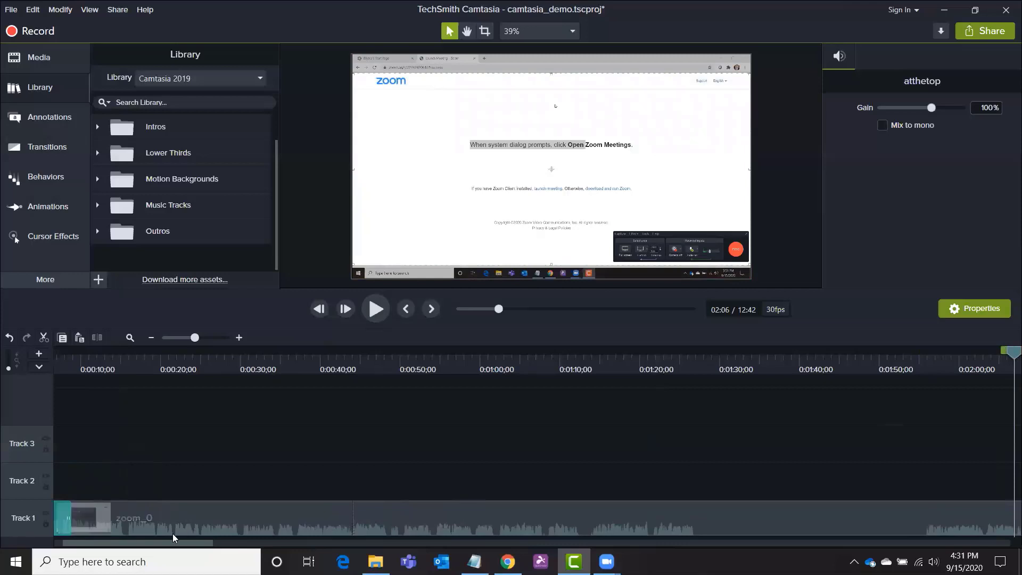
pyautogui.moveTo(209, 545); pyautogui.dragTo(1001, 543)
pyautogui.click(876, 358)
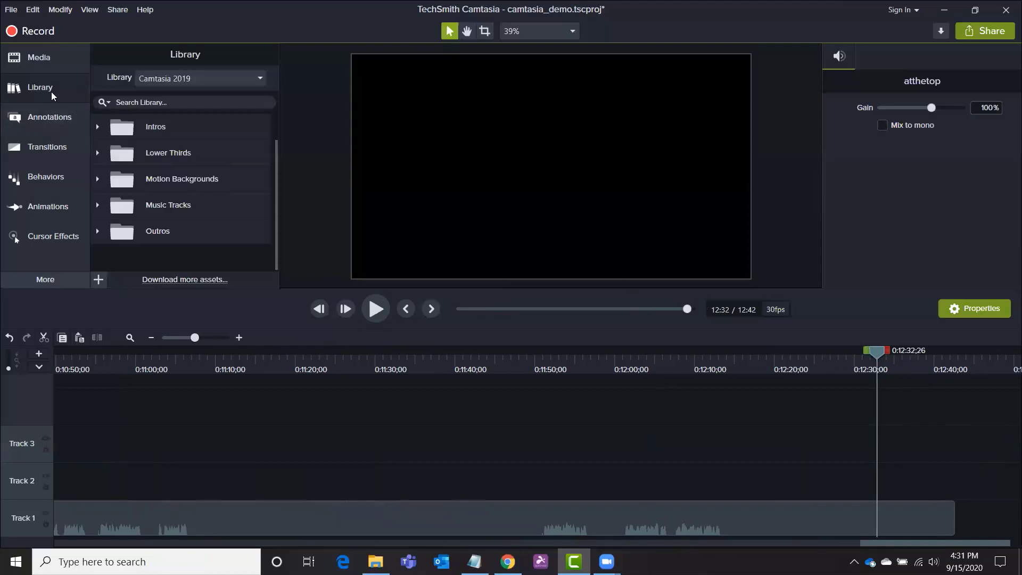
# Step: Place Simple Bright Outro 5 right after the recording on Track 1 and replace its title with a name
pyautogui.doubleClick(120, 232)
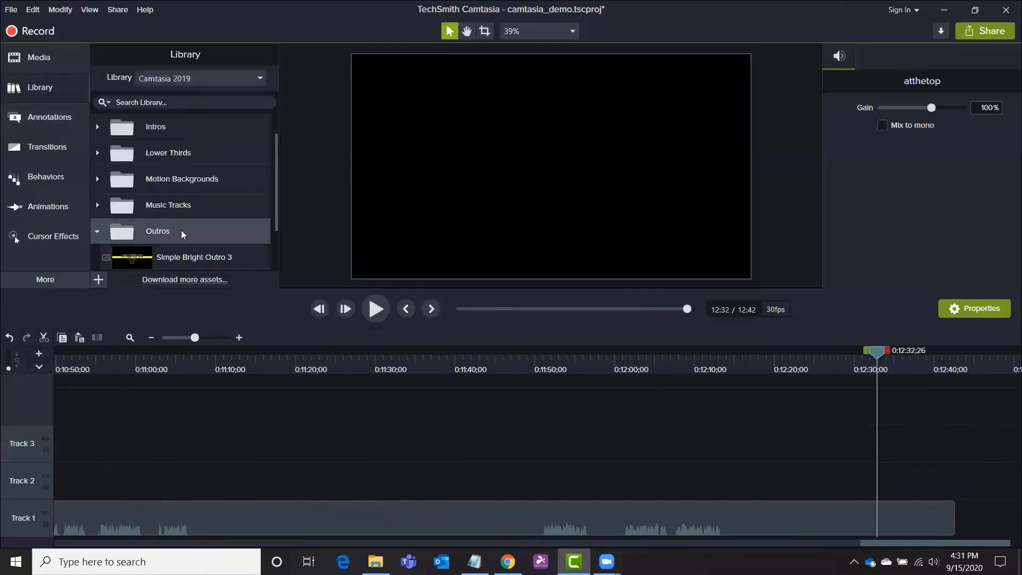
pyautogui.scroll(-1, 181, 230)
pyautogui.moveTo(181, 231); pyautogui.dragTo(964, 516)
pyautogui.moveTo(880, 155); pyautogui.dragTo(915, 157)
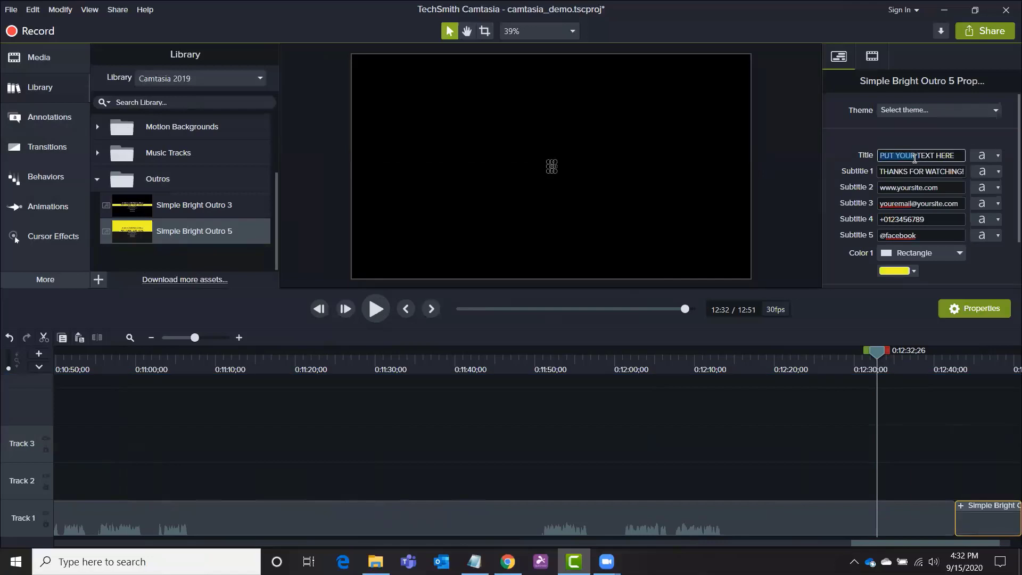
pyautogui.doubleClick(915, 157)
pyautogui.hotkey('ctrl', 'a')
pyautogui.write('Ellyssa')
# Step: Preview the outro from just before it starts, then pause
pyautogui.moveTo(880, 354); pyautogui.dragTo(914, 353)
pyautogui.click(377, 308)
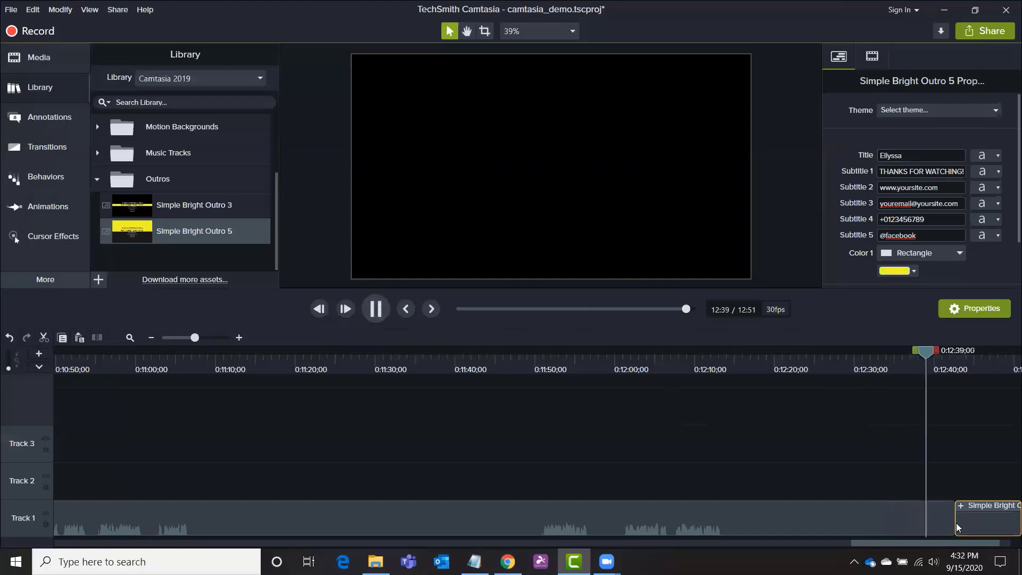
pyautogui.click(377, 309)
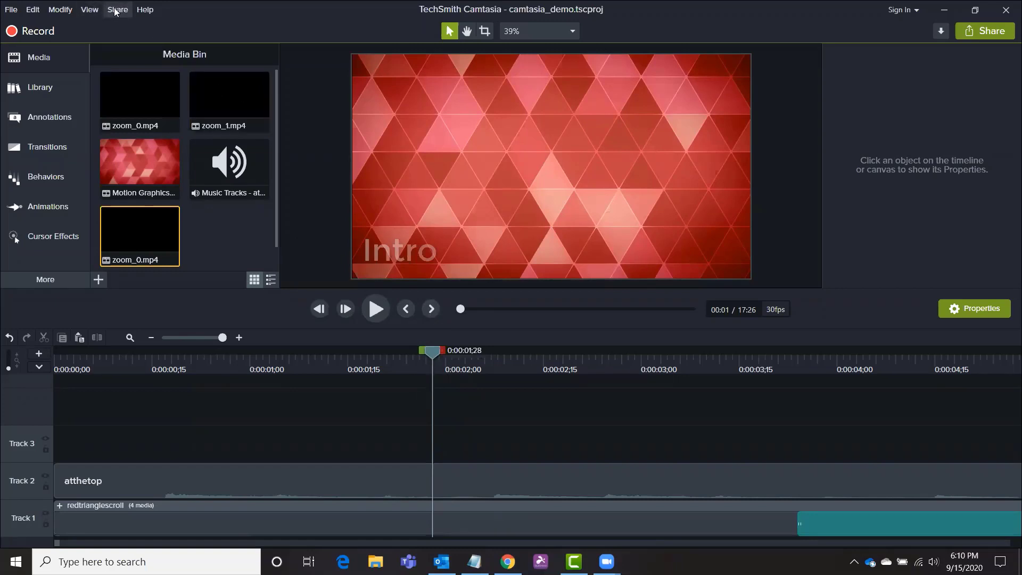
# Step: Start a Local File production, select the 'MP4 only (up to 1080p)' preset, then cancel the wizard
pyautogui.click(119, 10)
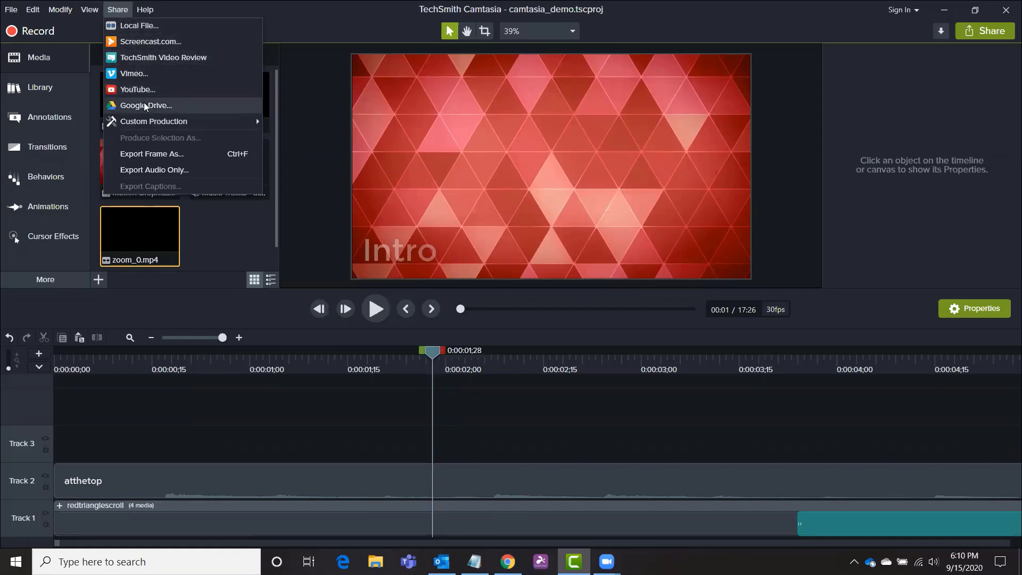
pyautogui.click(140, 26)
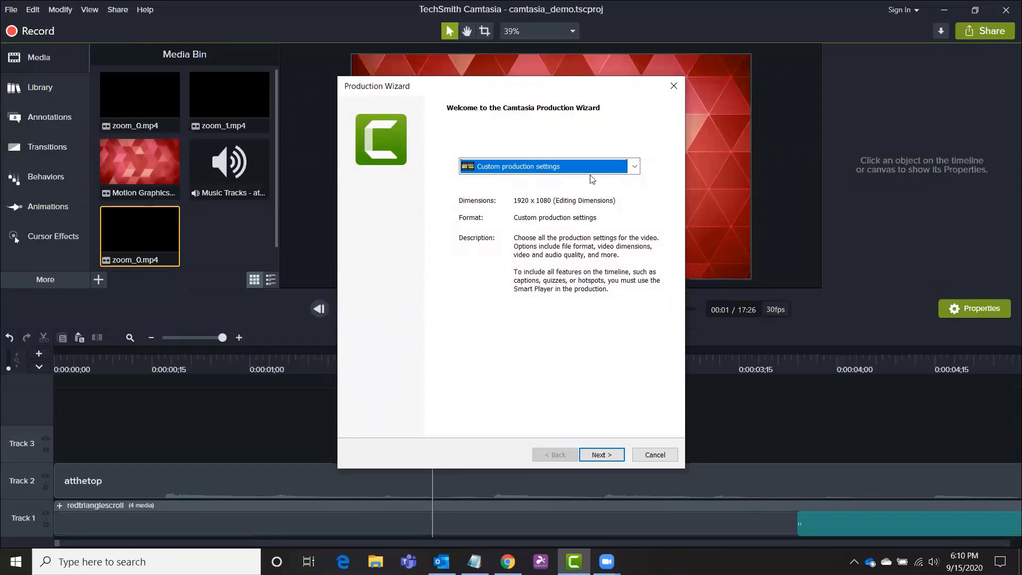
pyautogui.click(627, 169)
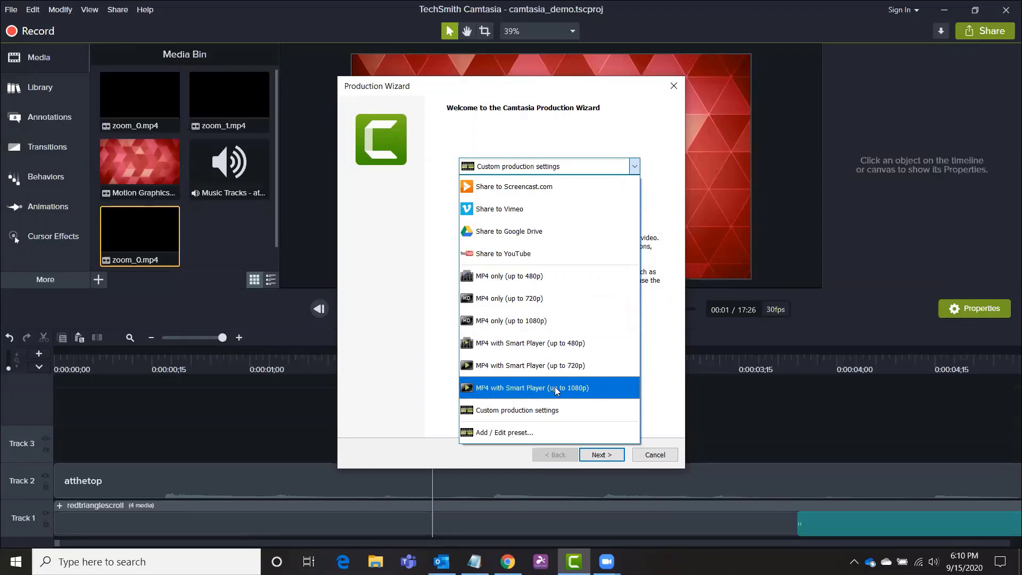
pyautogui.click(537, 322)
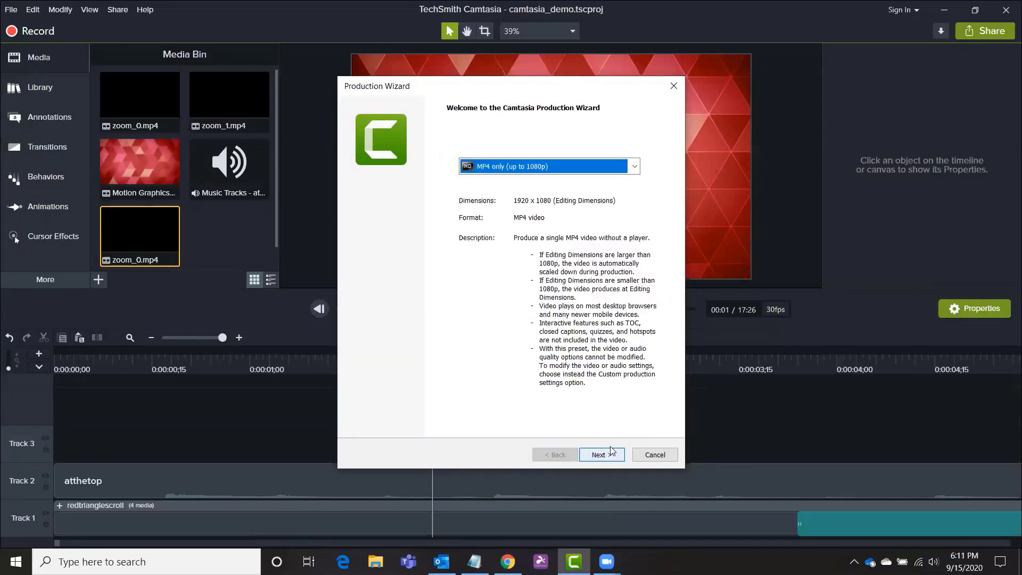
pyautogui.click(655, 455)
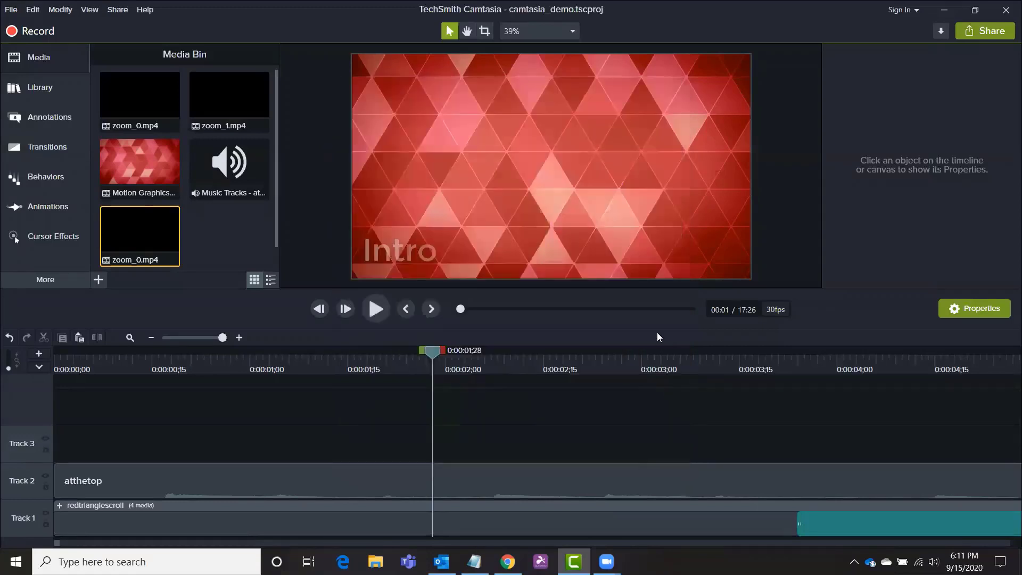